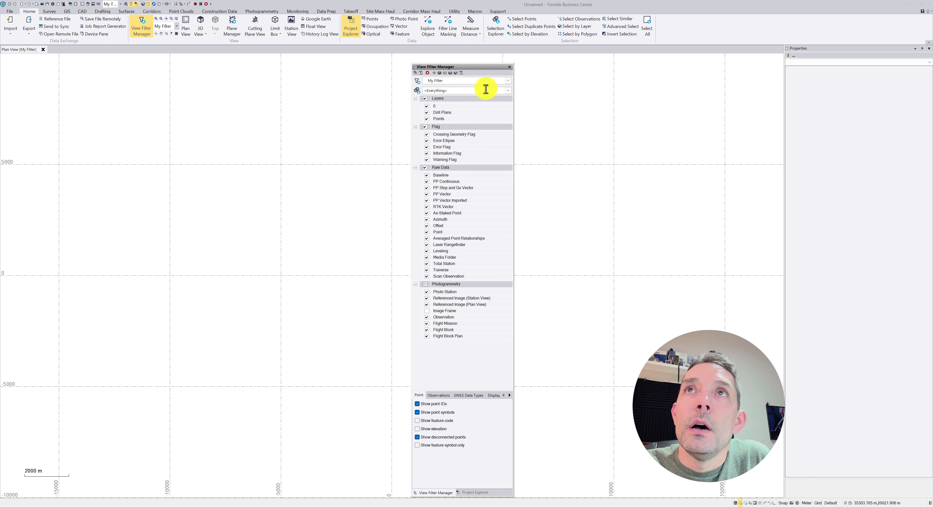
# - Keep My Filter active and review its Observations, GNSS Data Types and Display Options pages
pyautogui.click(508, 80)
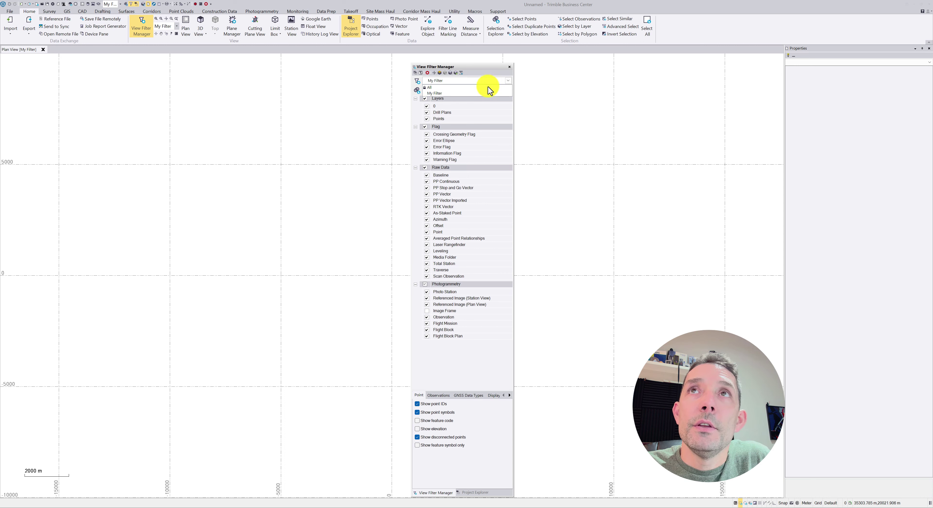
pyautogui.click(508, 81)
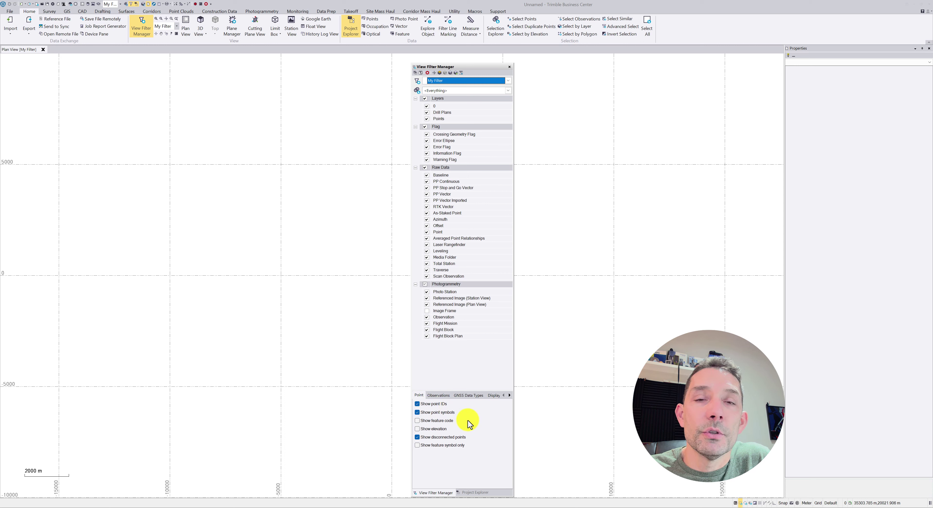
pyautogui.click(441, 395)
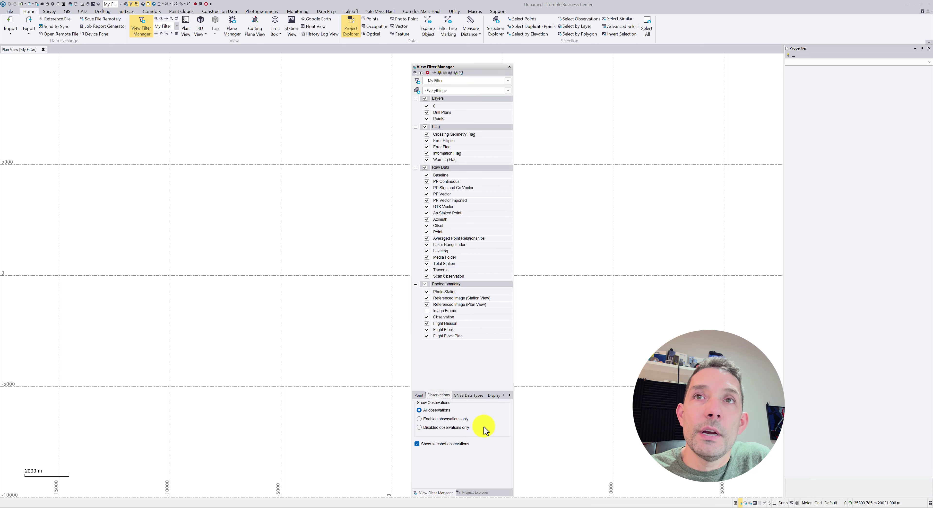
pyautogui.click(470, 395)
pyautogui.scroll(-2, 485, 424)
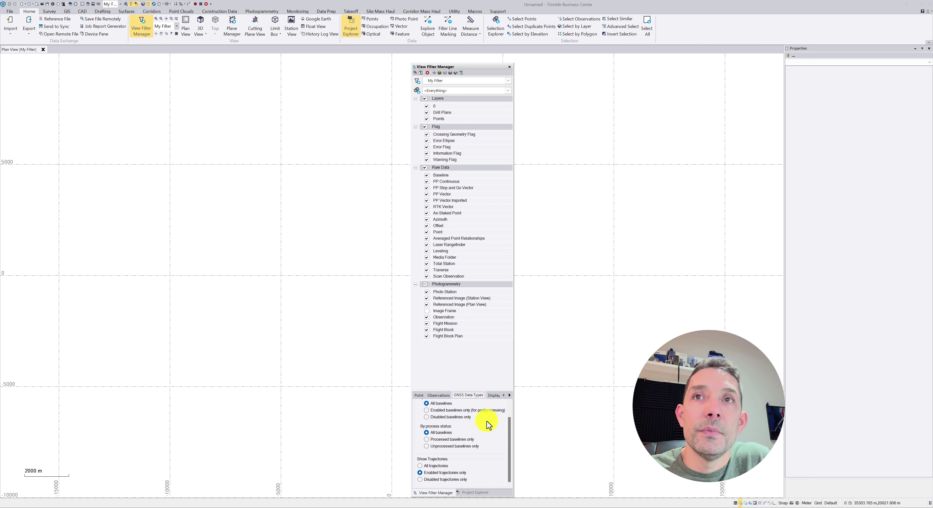
pyautogui.scroll(2, 486, 424)
pyautogui.click(494, 396)
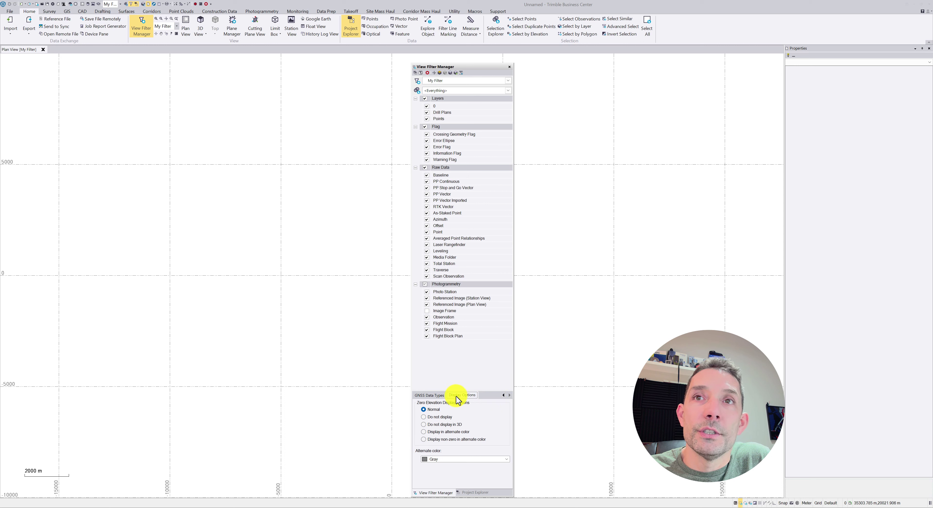
pyautogui.click(503, 395)
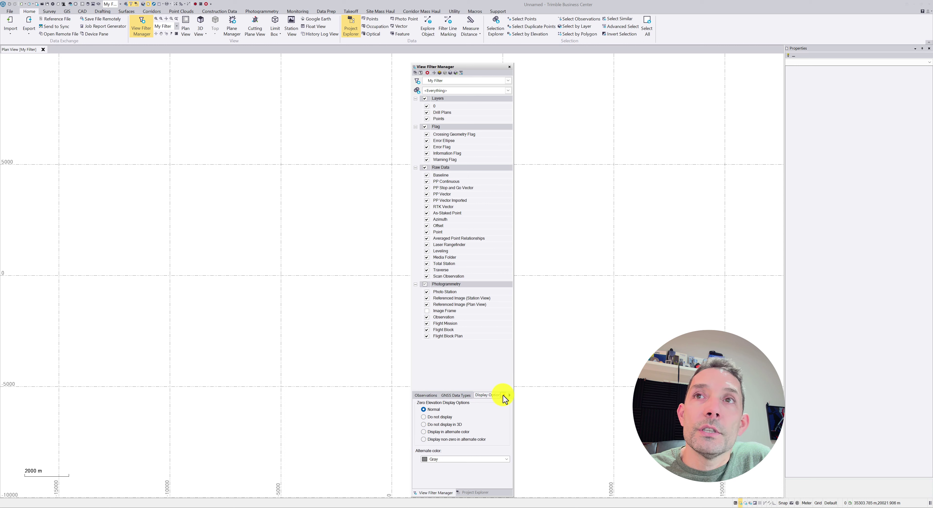
pyautogui.click(503, 395)
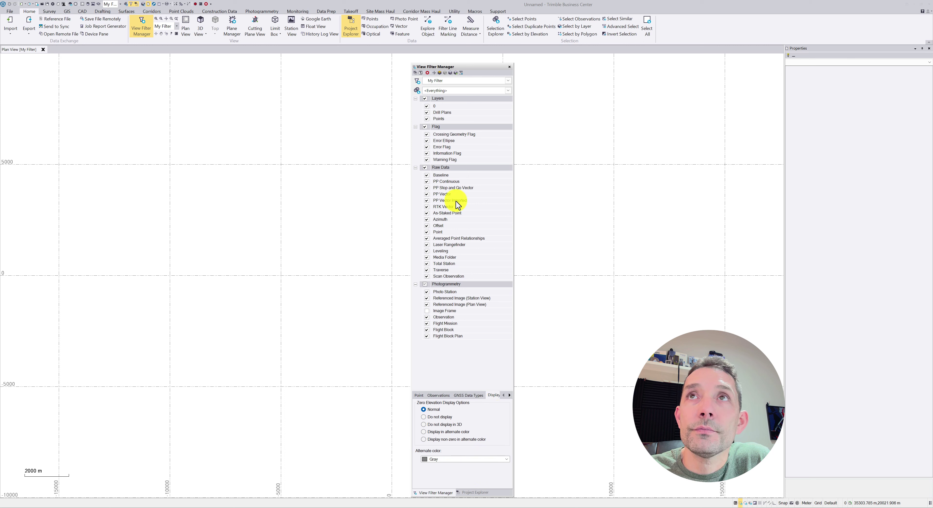
# - In Advanced View Filter Settings, remove the Observations page from the View Filter Manager
pyautogui.click(461, 73)
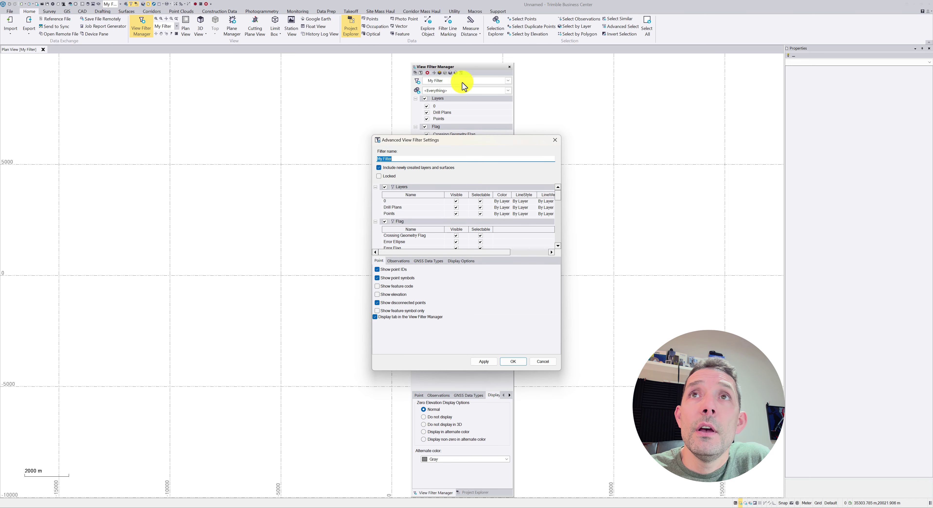
pyautogui.click(397, 260)
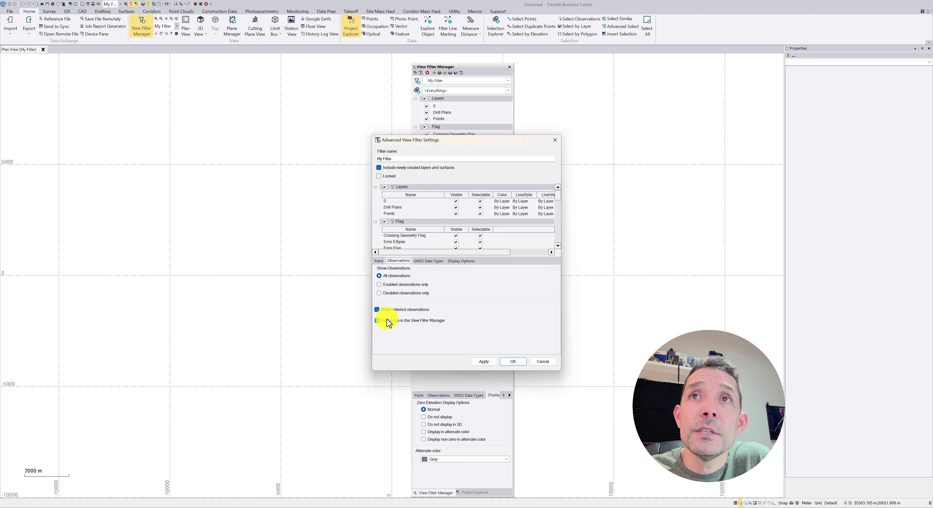
pyautogui.click(378, 321)
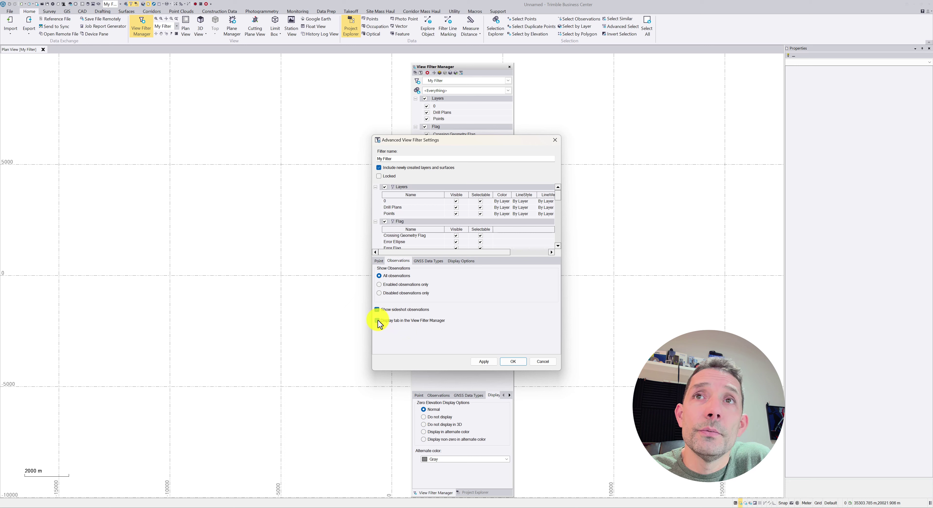
pyautogui.click(488, 362)
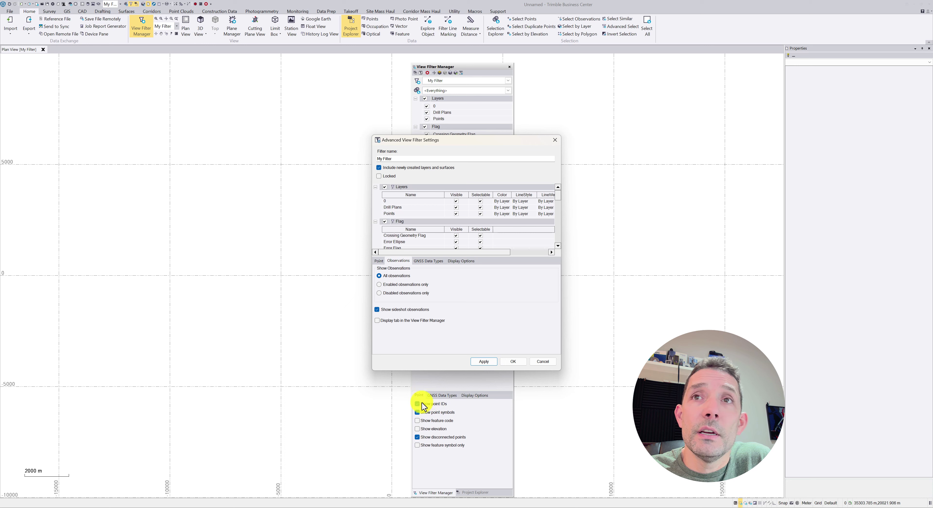
# - Remove the GNSS Data Types page from the View Filter Manager as well
pyautogui.click(428, 261)
pyautogui.scroll(-1, 406, 306)
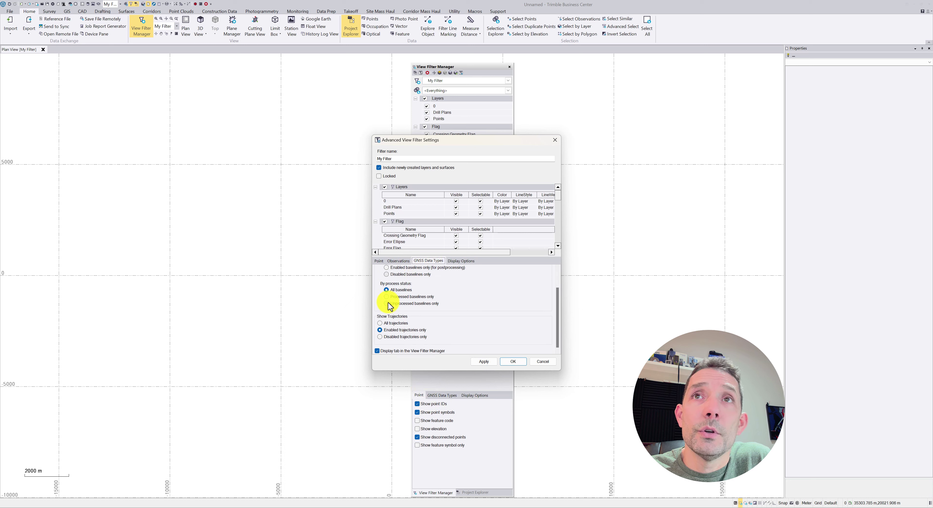
pyautogui.click(483, 362)
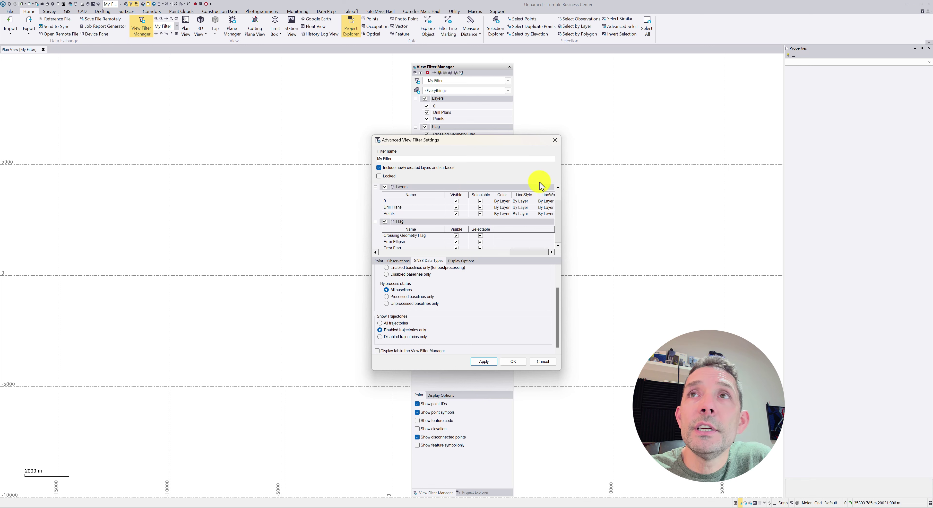
pyautogui.moveTo(558, 197); pyautogui.dragTo(566, 255)
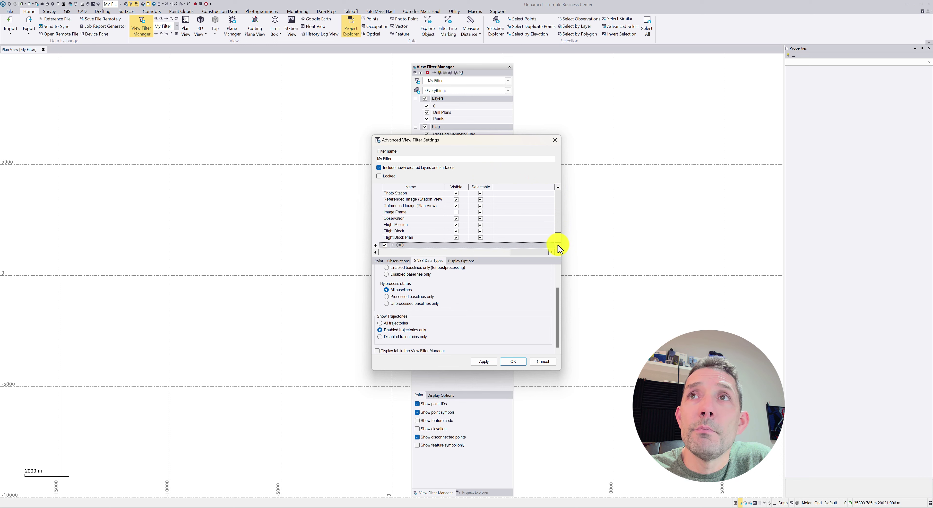
# - Expand the CAD group and toggle its category display in the manager, applying the change
pyautogui.doubleClick(397, 246)
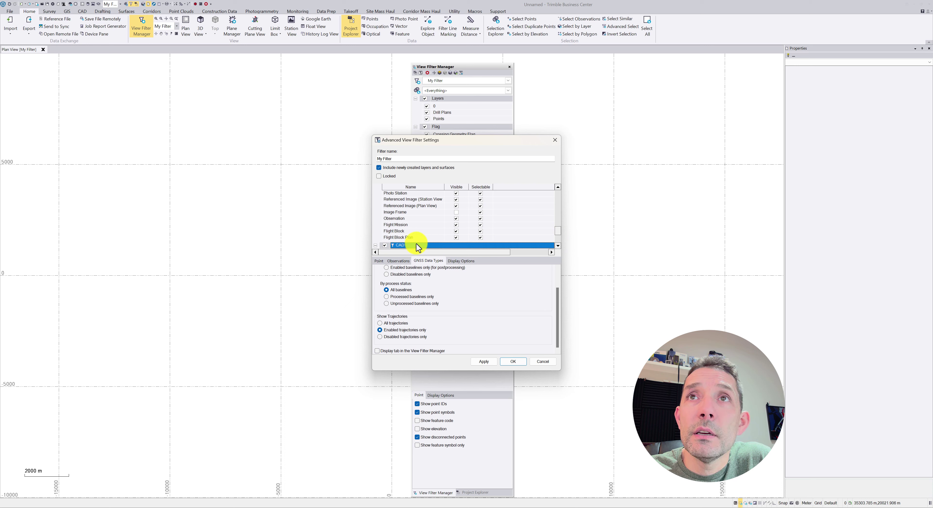
pyautogui.scroll(-2, 412, 239)
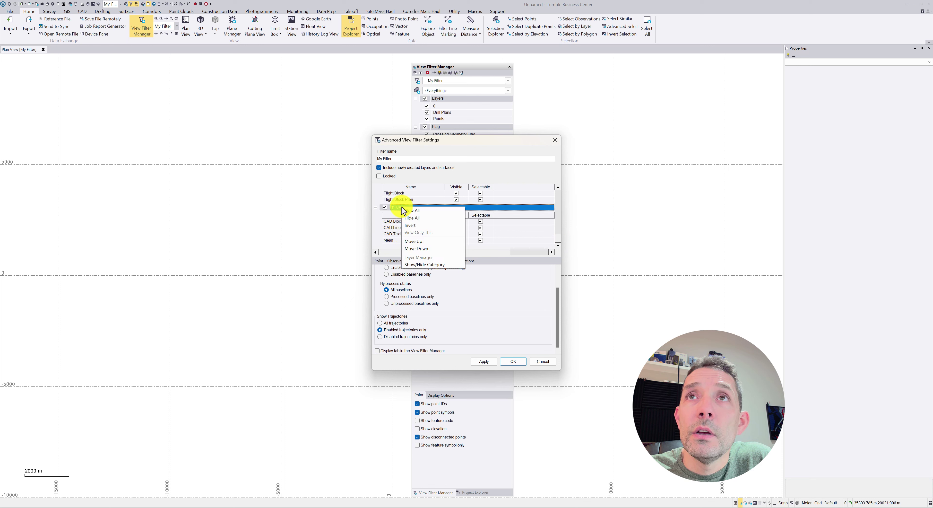
pyautogui.click(532, 207)
pyautogui.rightClick(443, 210)
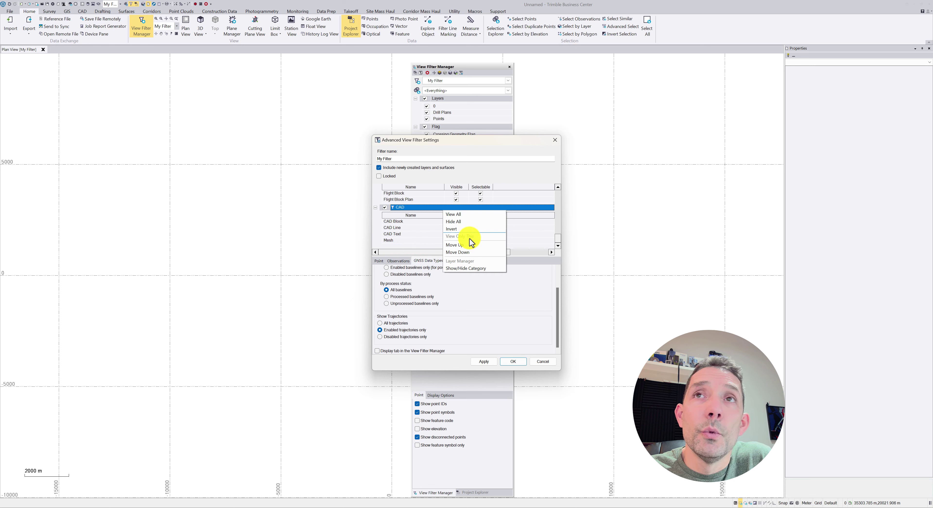
pyautogui.click(471, 268)
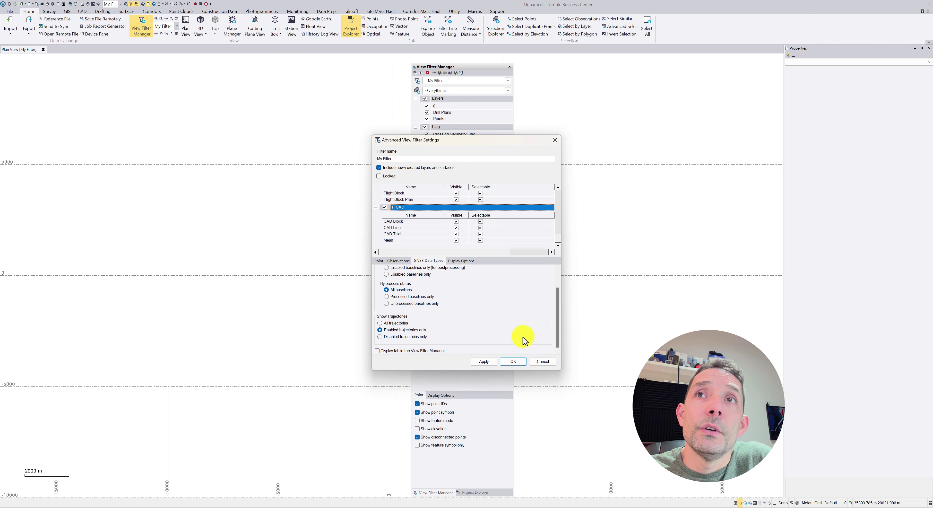
pyautogui.click(488, 360)
pyautogui.moveTo(474, 144); pyautogui.dragTo(673, 128)
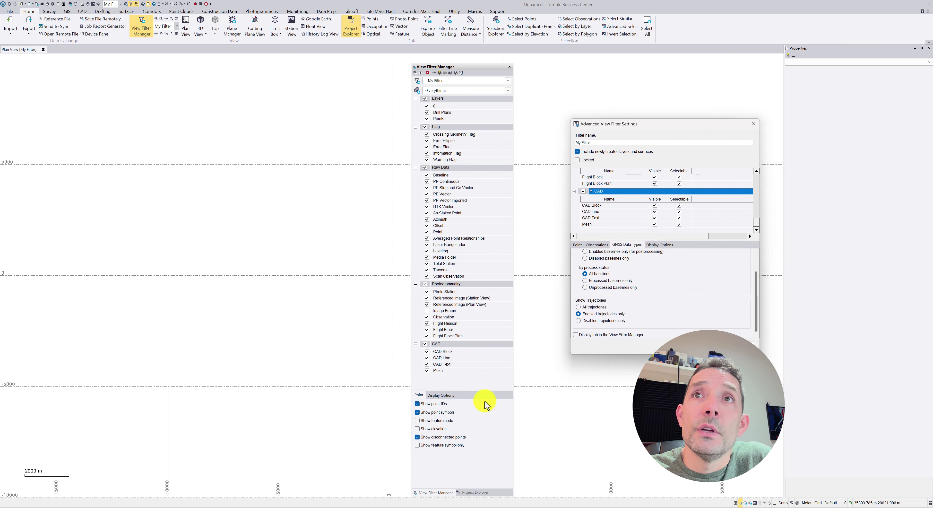
pyautogui.rightClick(624, 191)
pyautogui.click(627, 237)
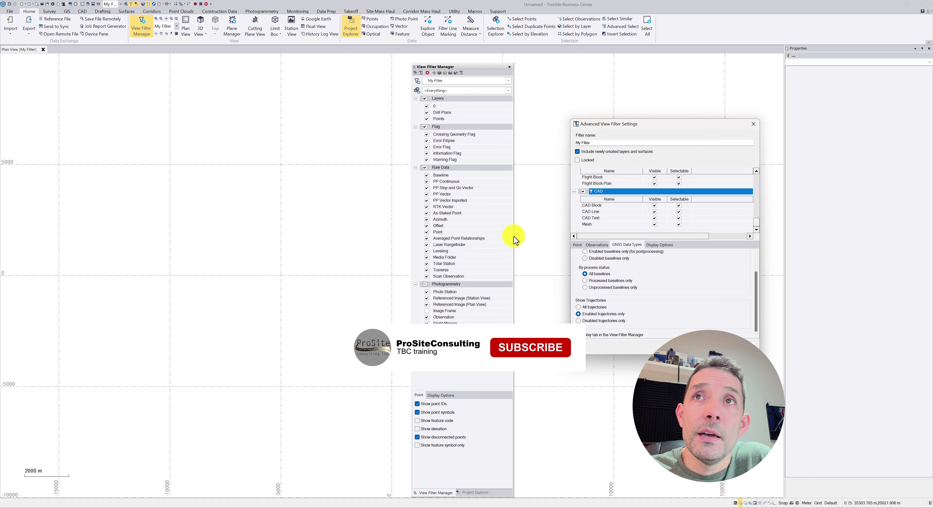
# - Hide the Photogrammetry and Flag categories from the View Filter Manager
pyautogui.scroll(4, 623, 200)
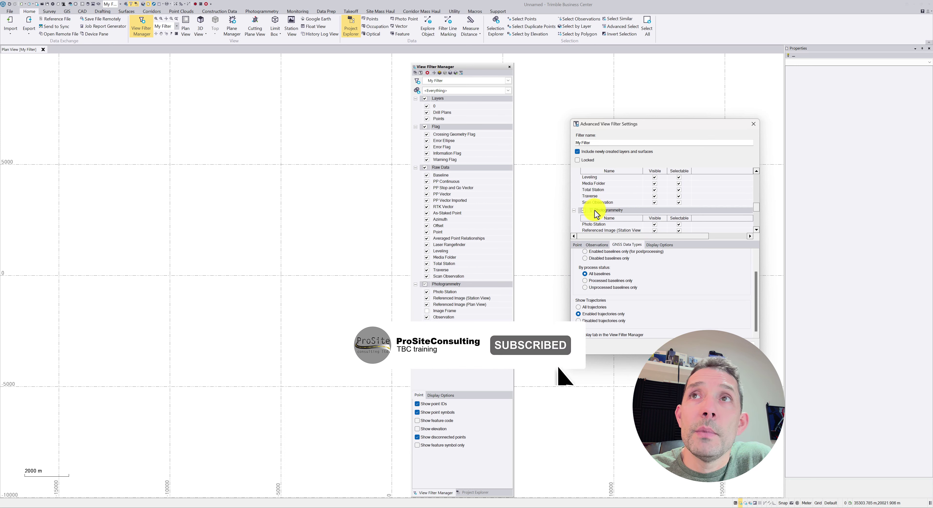
pyautogui.click(598, 210)
pyautogui.rightClick(611, 211)
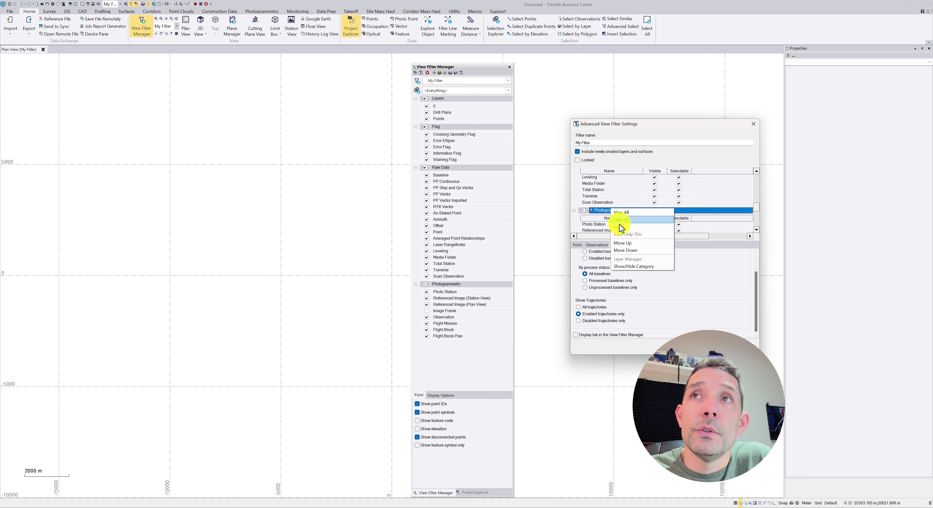
pyautogui.click(625, 265)
pyautogui.scroll(8, 616, 217)
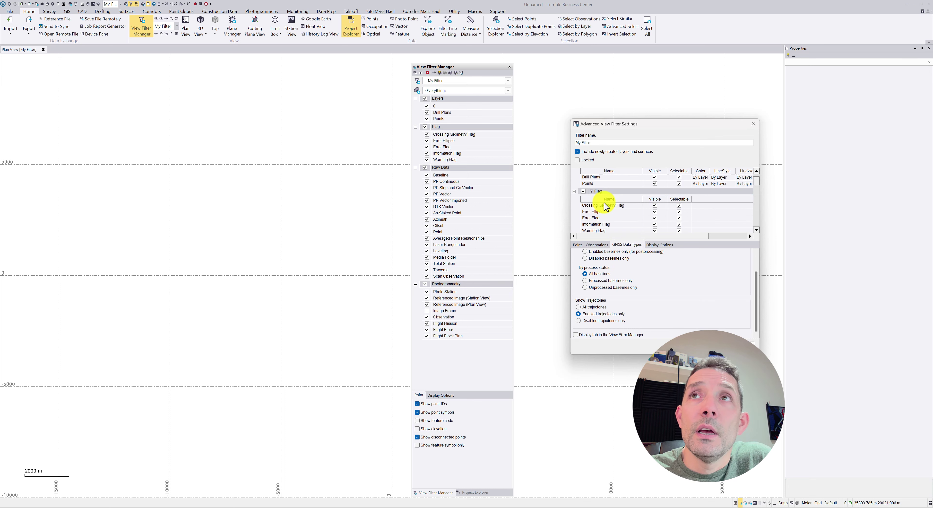
pyautogui.click(615, 191)
pyautogui.rightClick(622, 191)
pyautogui.click(650, 250)
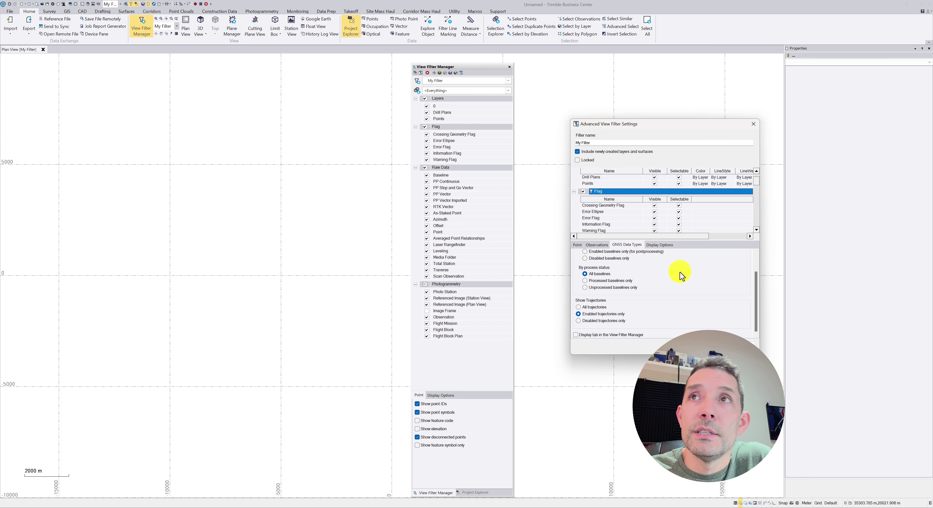
# - Hide the Raw Data category and apply, leaving only Layers in the filter tree
pyautogui.scroll(1, 631, 202)
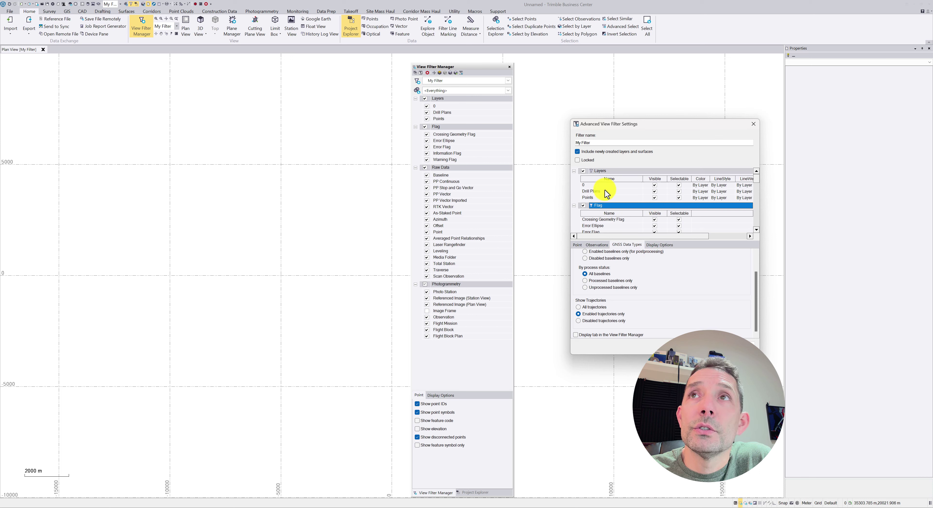
pyautogui.scroll(-2, 607, 194)
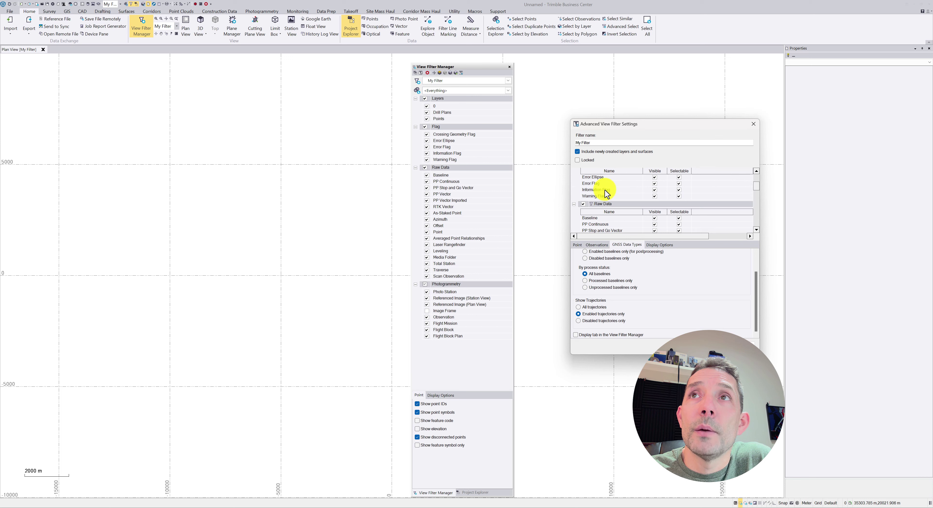
pyautogui.click(617, 204)
pyautogui.rightClick(608, 205)
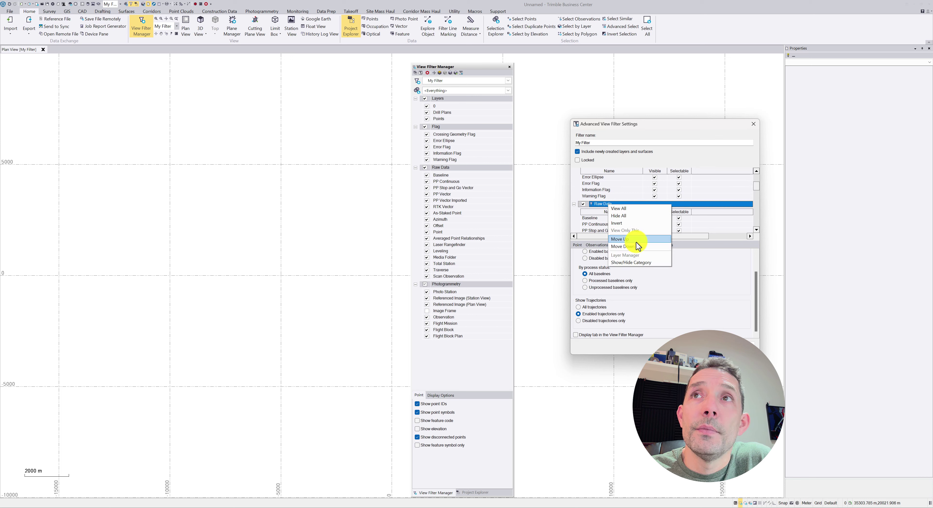
pyautogui.click(639, 262)
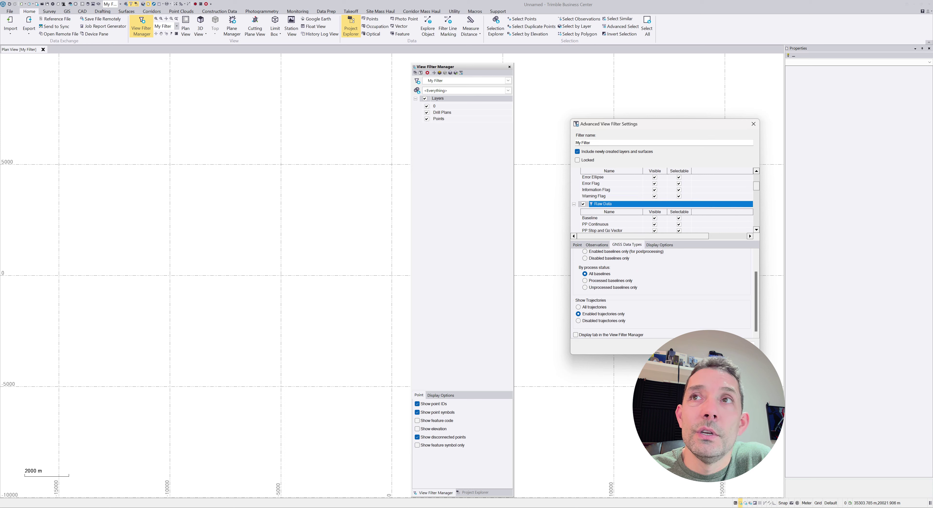
pyautogui.press('Return')
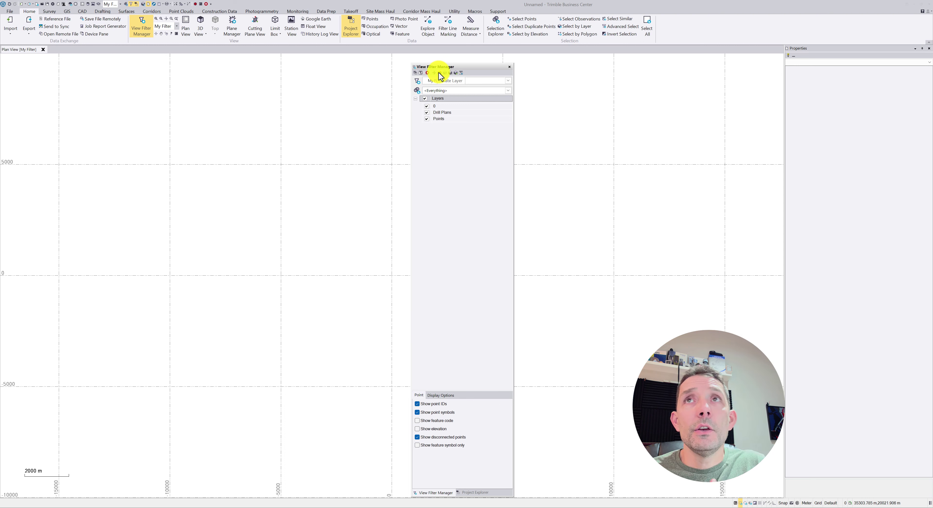
# - Isolate the Drill Plans layer, then isolate layer 0 instead
pyautogui.click(442, 112)
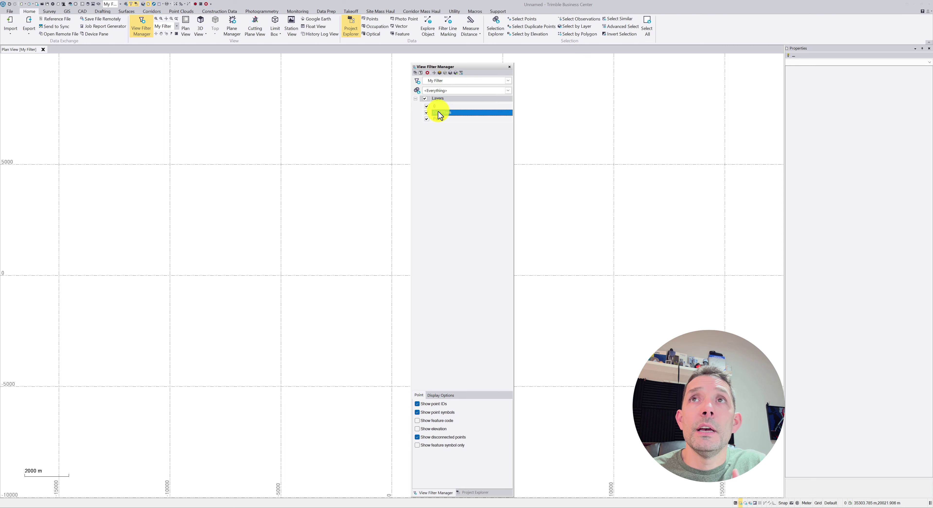
pyautogui.click(439, 72)
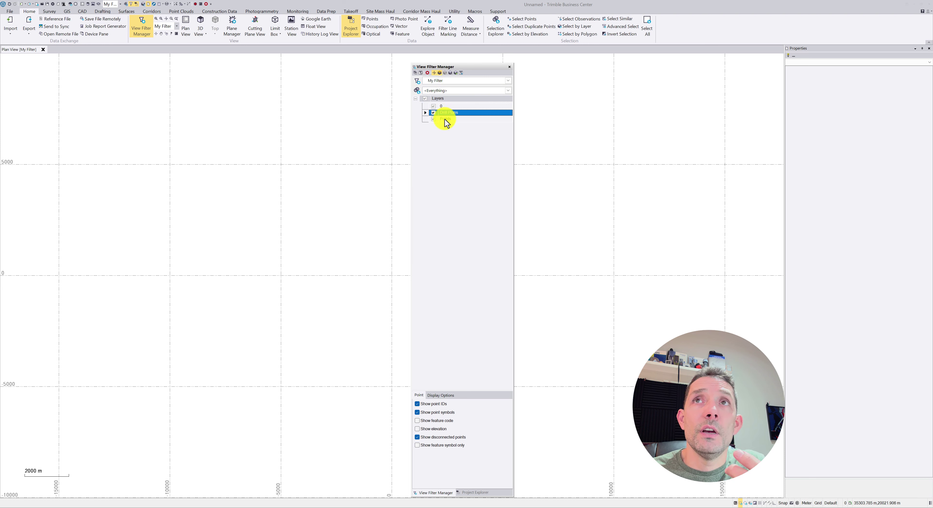
pyautogui.click(445, 106)
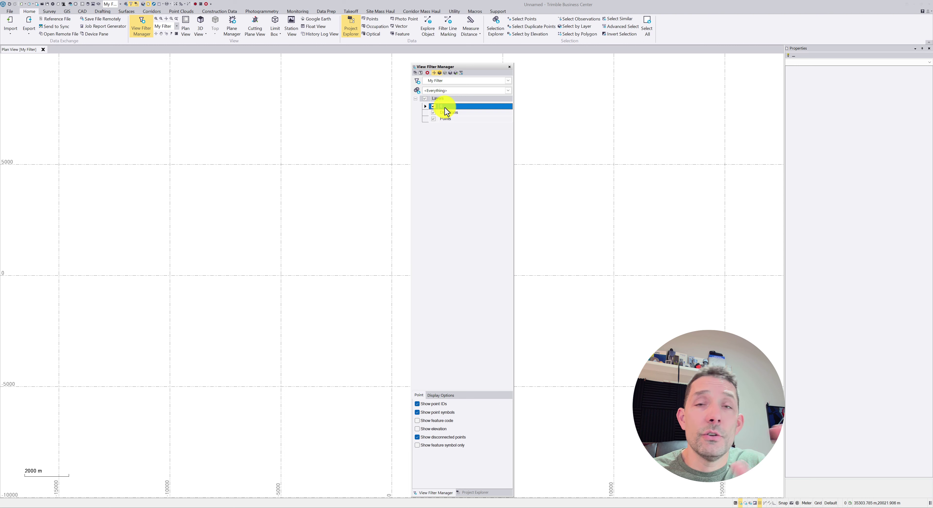
pyautogui.click(441, 74)
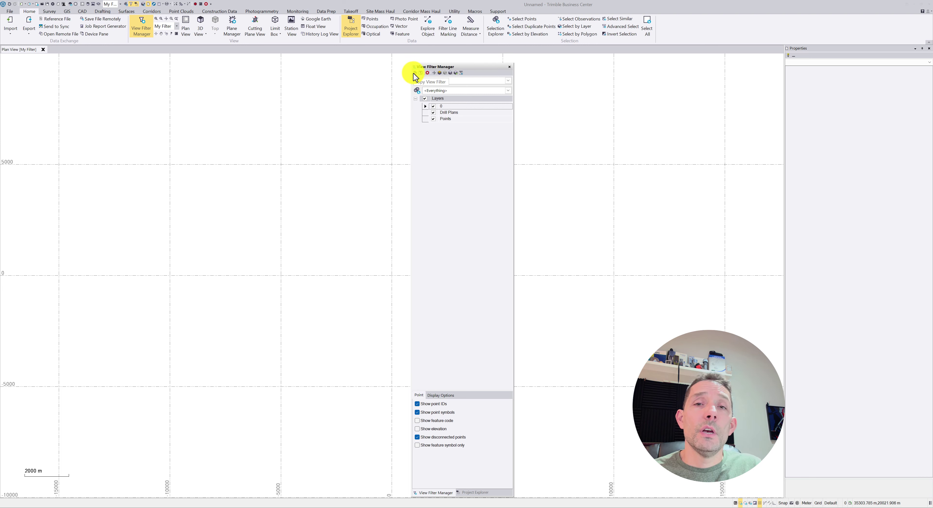
# - Check the saved filters list, then go to File > New to see the local project templates
pyautogui.click(508, 81)
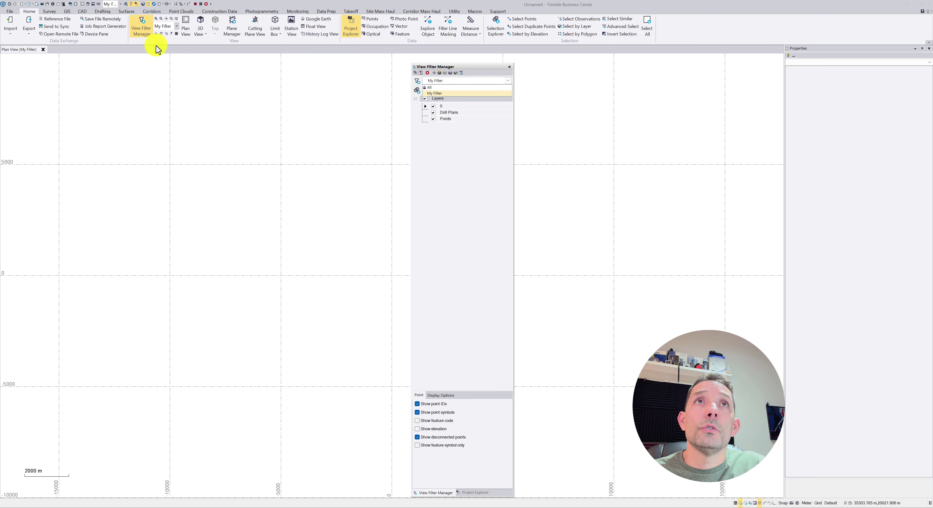
pyautogui.click(9, 9)
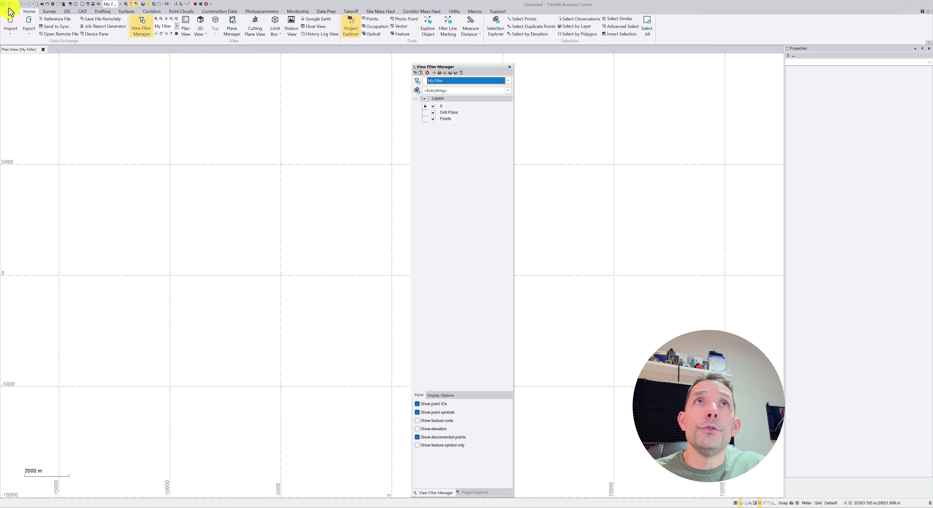
pyautogui.click(12, 14)
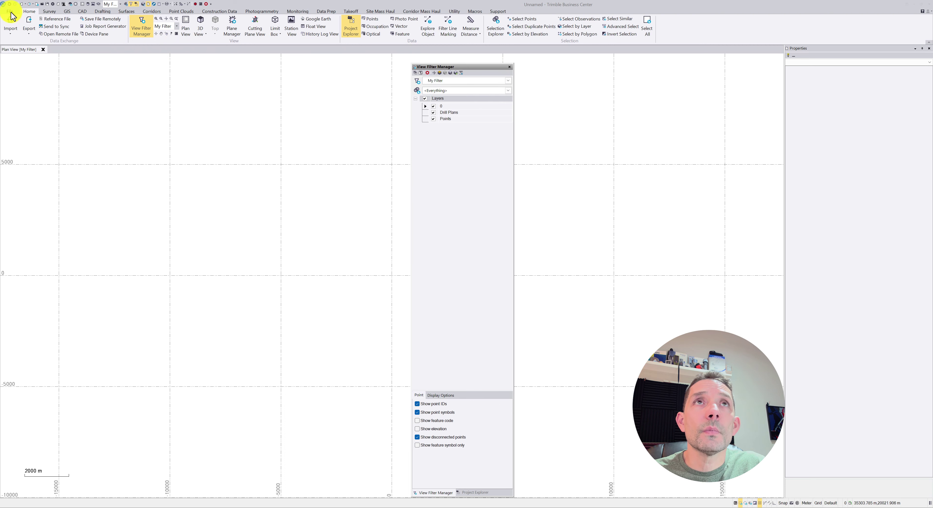
pyautogui.click(12, 16)
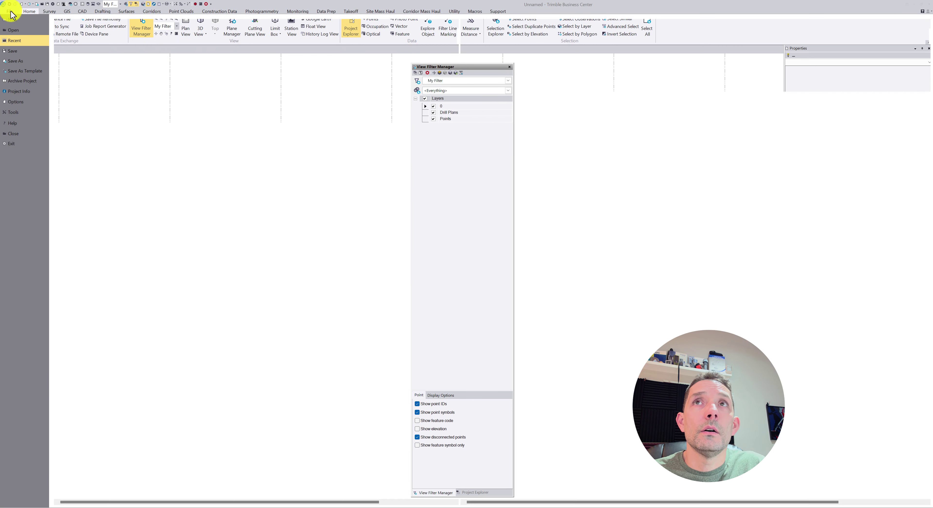
pyautogui.click(14, 19)
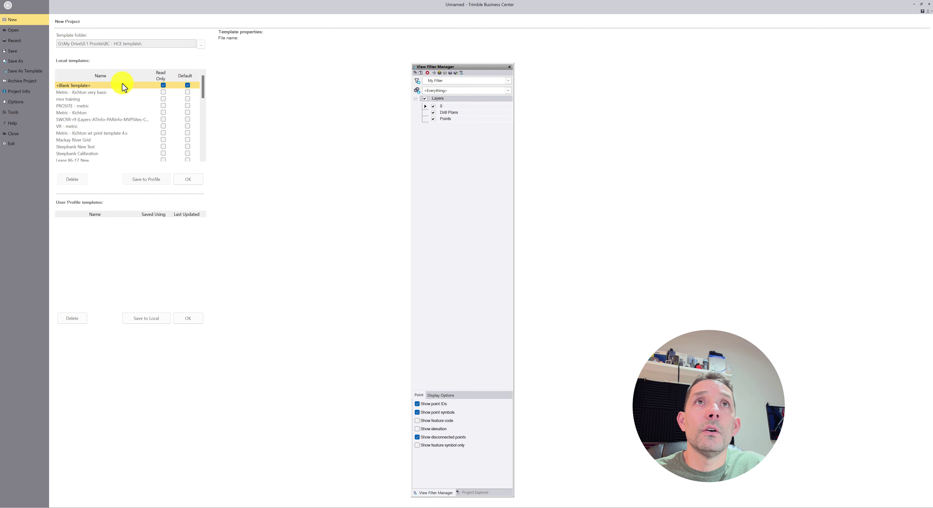
# - Create a new project from the PROSITE - metric template without saving the current one
pyautogui.scroll(-1, 83, 100)
pyautogui.scroll(-2, 82, 100)
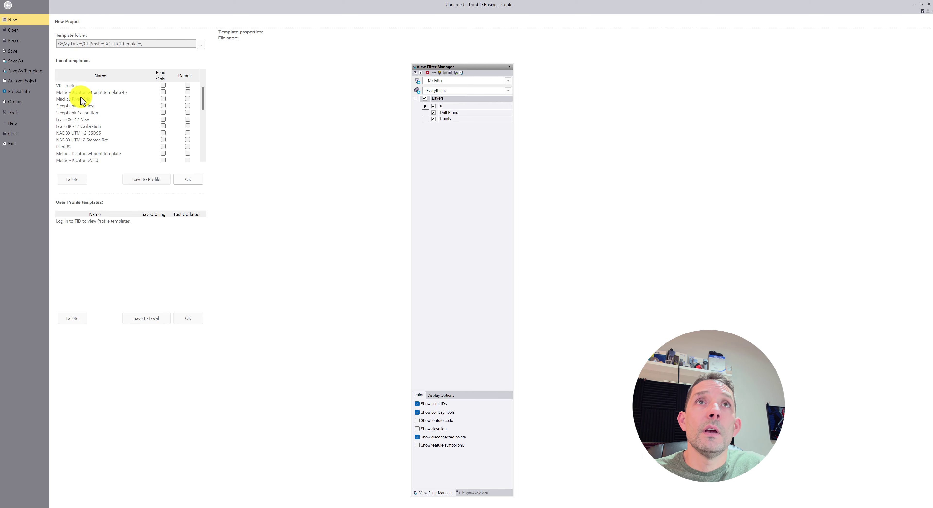
pyautogui.scroll(3, 82, 101)
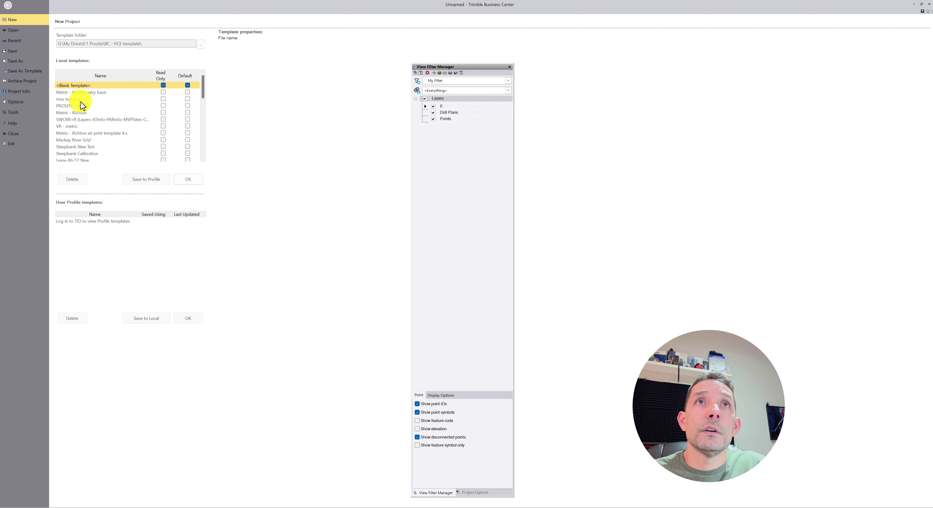
pyautogui.click(74, 106)
pyautogui.click(190, 180)
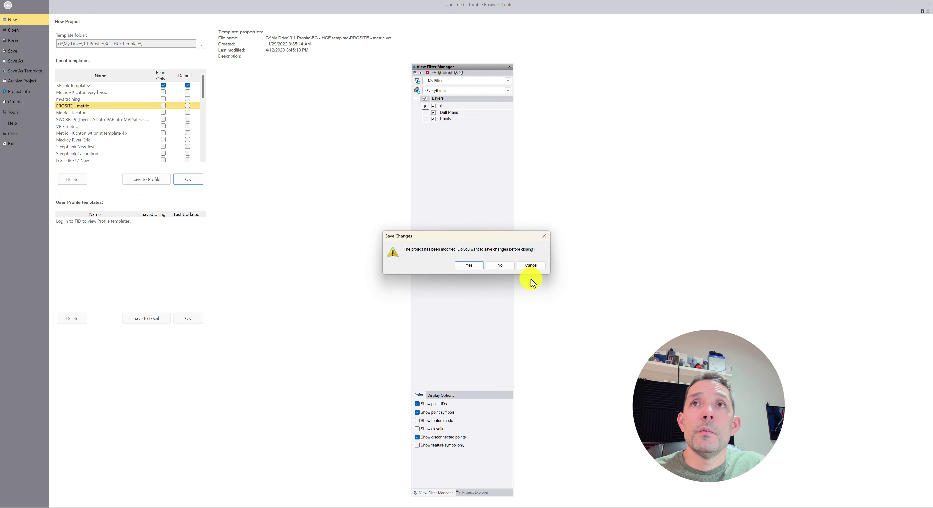
pyautogui.click(501, 266)
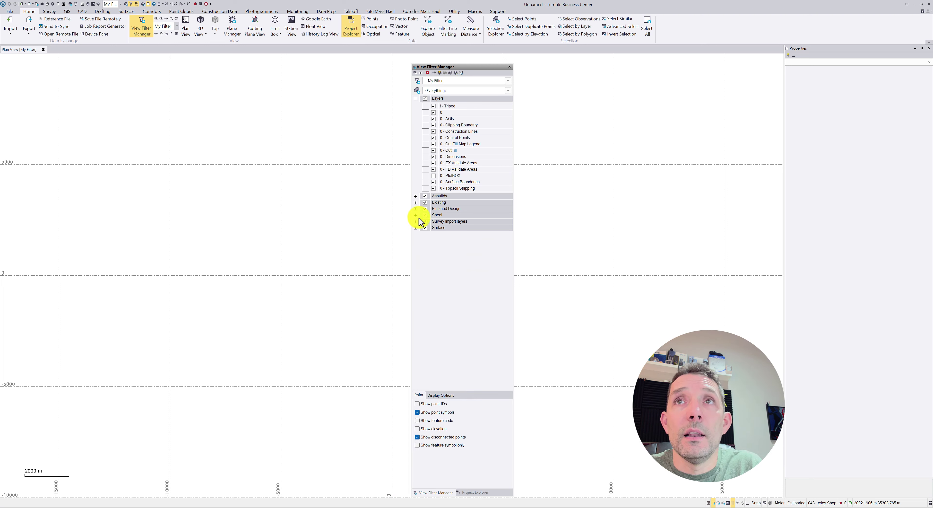
# - Expand the Asbuilds, Existing and Finished Design layer groups in the filter tree
pyautogui.click(416, 196)
pyautogui.click(416, 211)
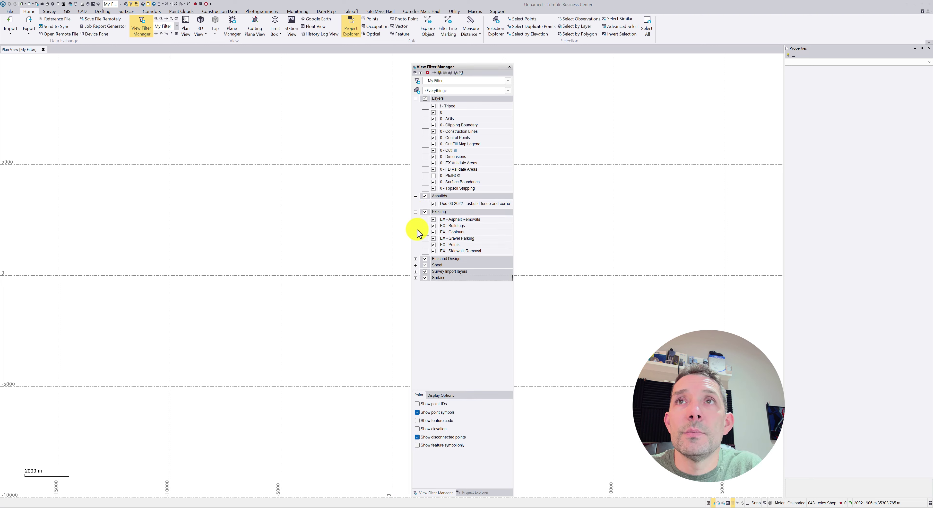
pyautogui.click(415, 258)
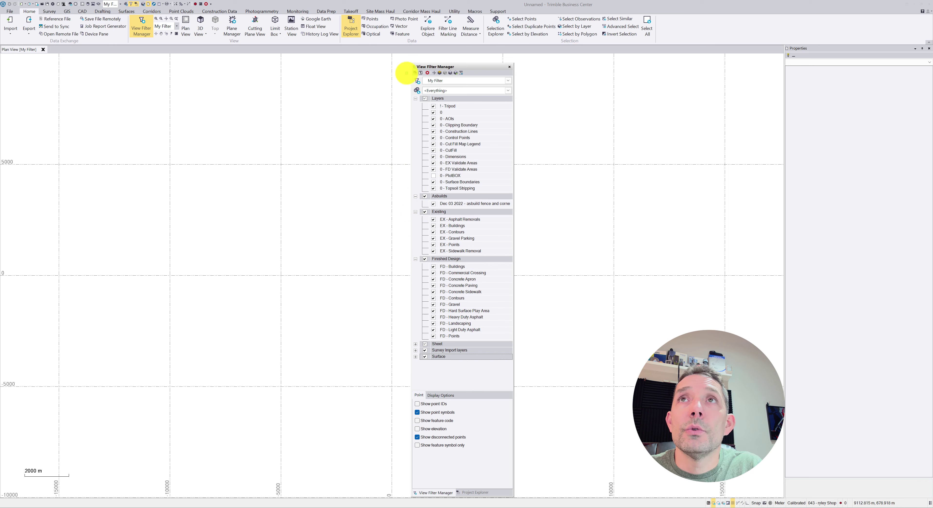
# - Copy the current view filter as a new filter named 'Finishjed'
pyautogui.click(415, 73)
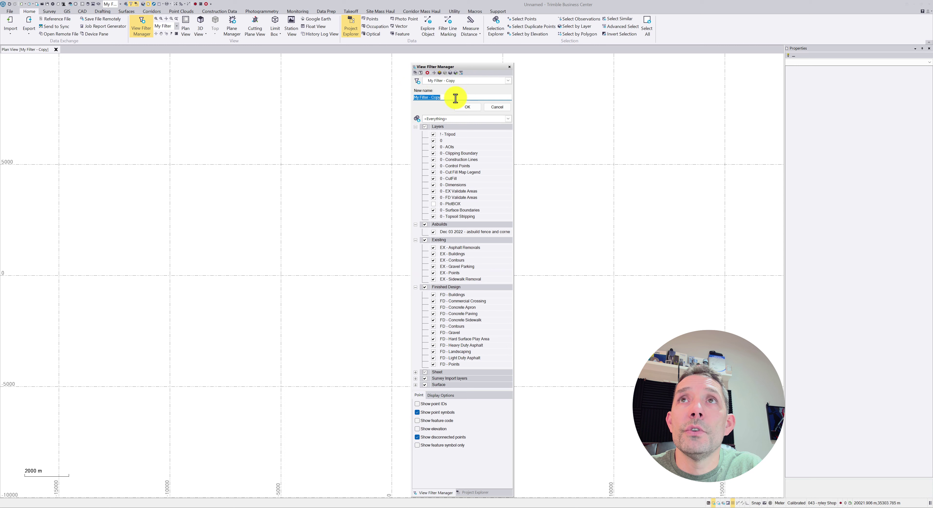
pyautogui.write('Fini')
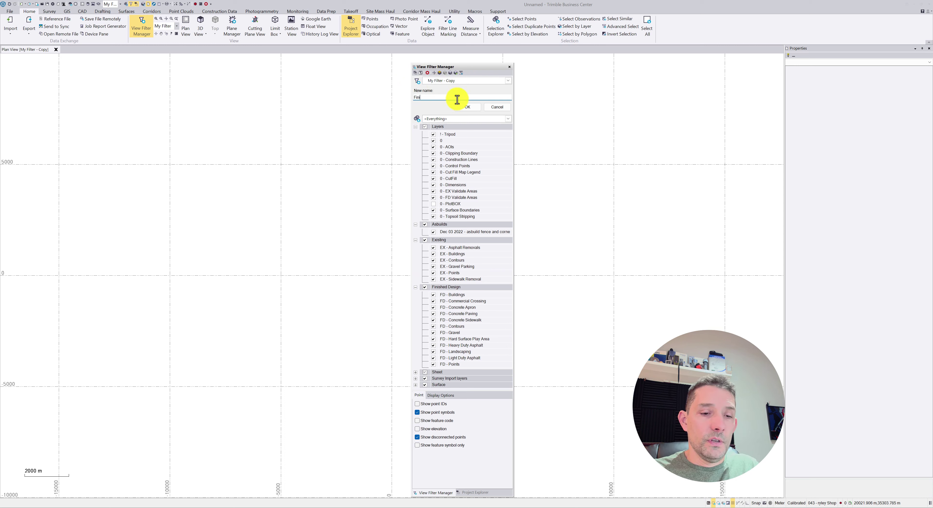
pyautogui.write('shjed Design')
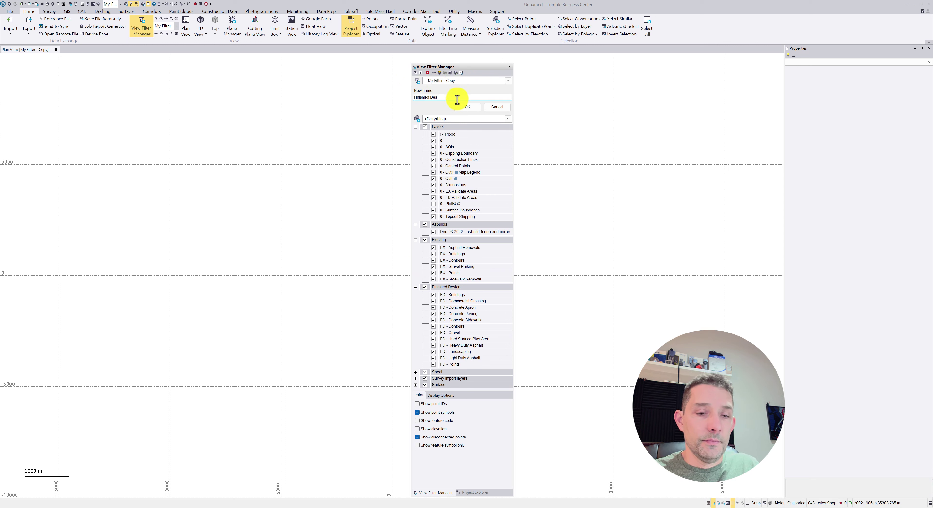
pyautogui.click(471, 107)
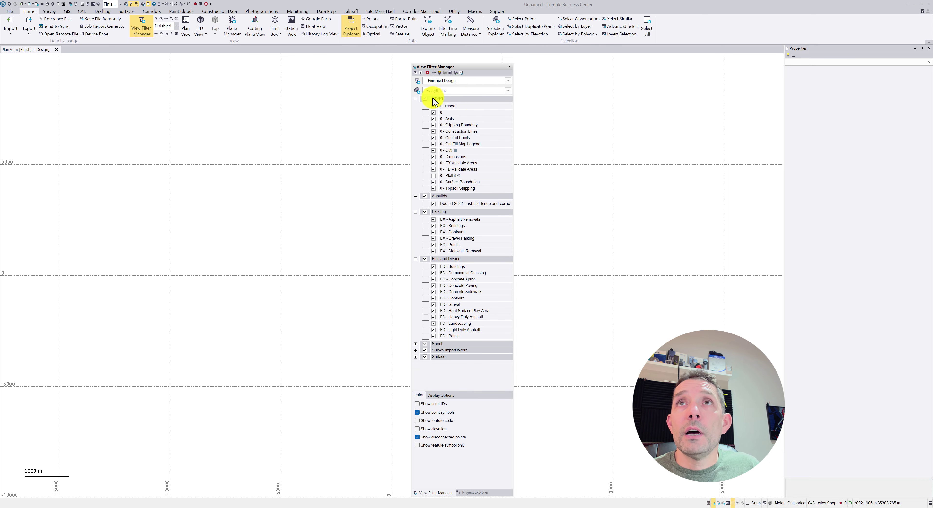
# - Hide the Layers, Asbuilds, Existing, Sheet, Survey Import and Surface groups, then switch back to My Filter
pyautogui.click(425, 98)
pyautogui.click(424, 196)
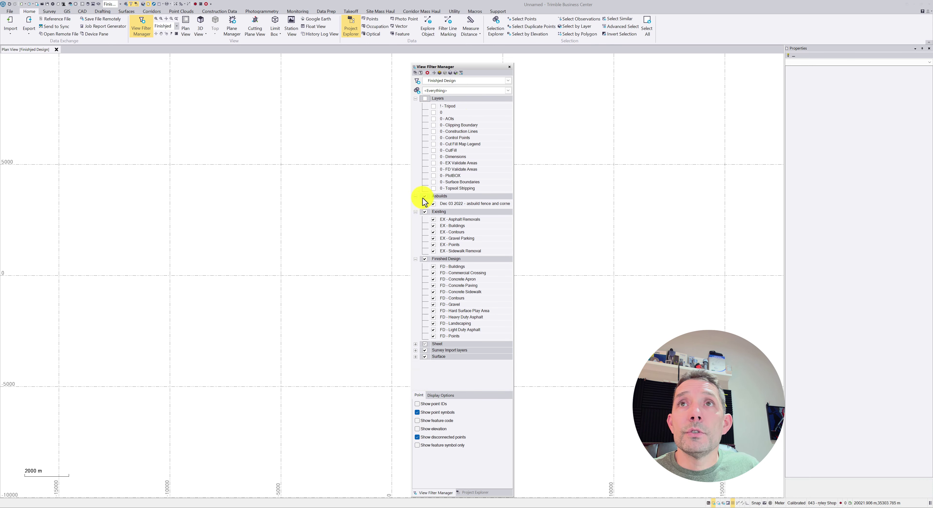
pyautogui.click(424, 212)
pyautogui.click(425, 344)
pyautogui.click(425, 350)
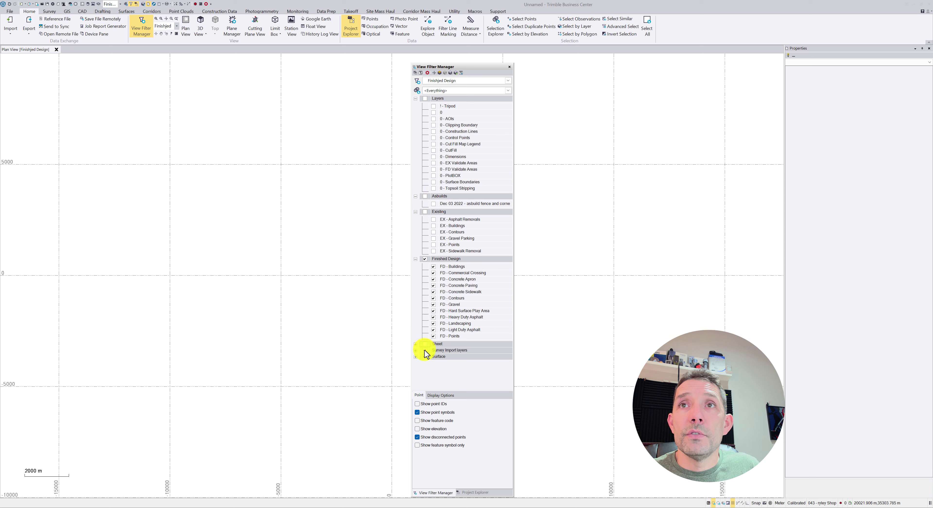
pyautogui.click(425, 356)
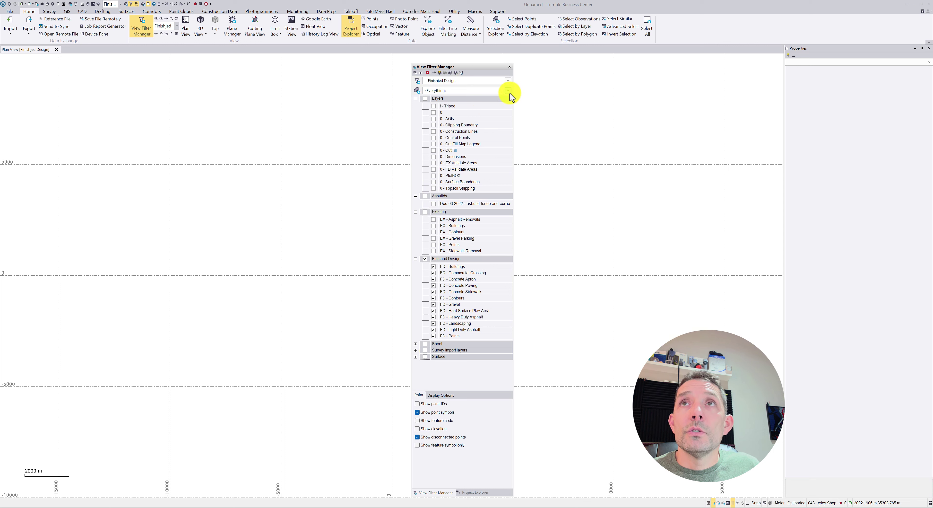
pyautogui.click(505, 80)
pyautogui.click(473, 99)
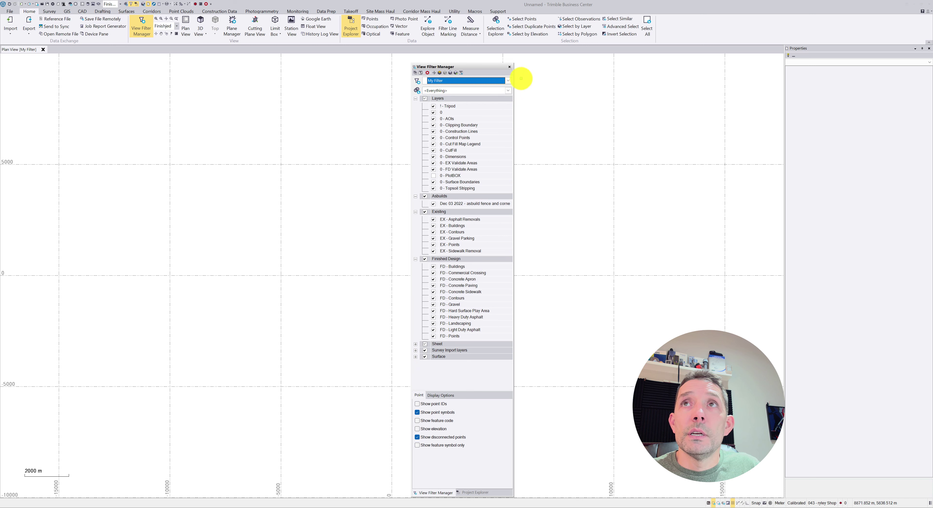
# - Copy the Finished Design filter as a new filter named 'Existing Conditions'
pyautogui.click(508, 81)
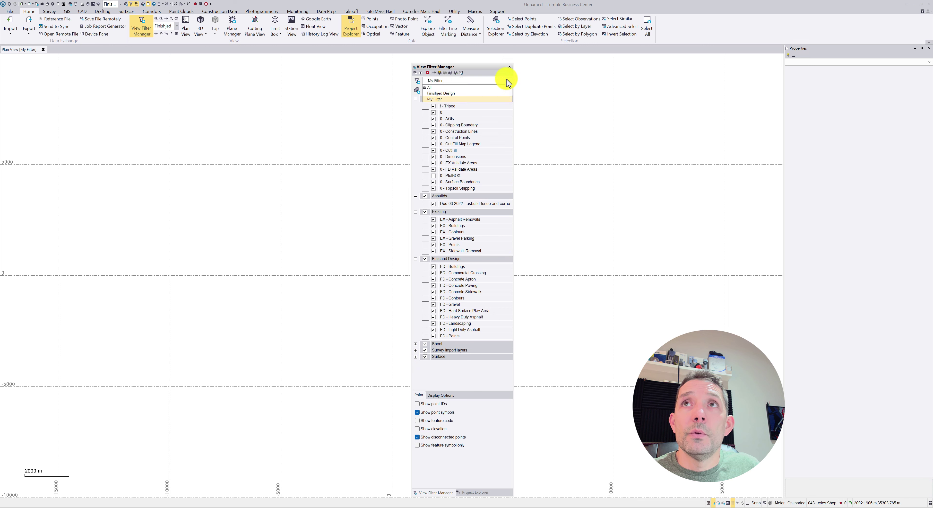
pyautogui.click(467, 94)
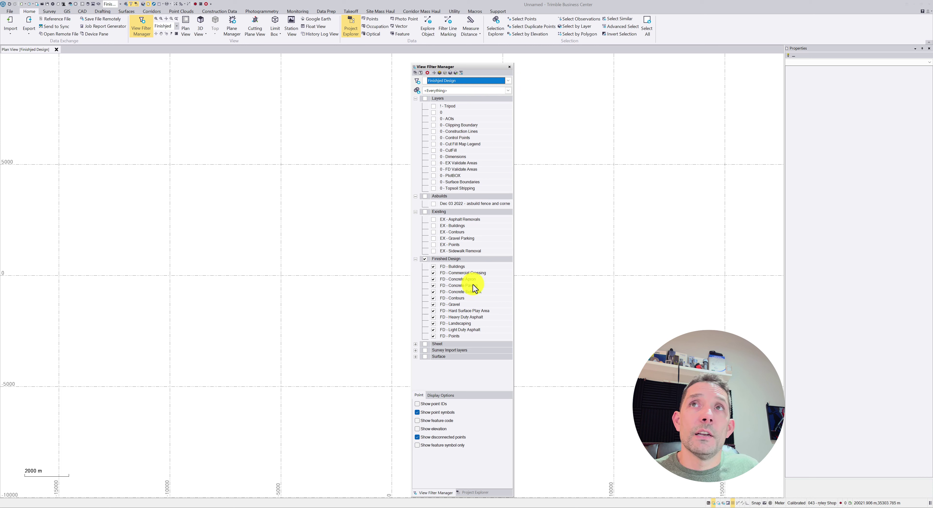
pyautogui.click(420, 73)
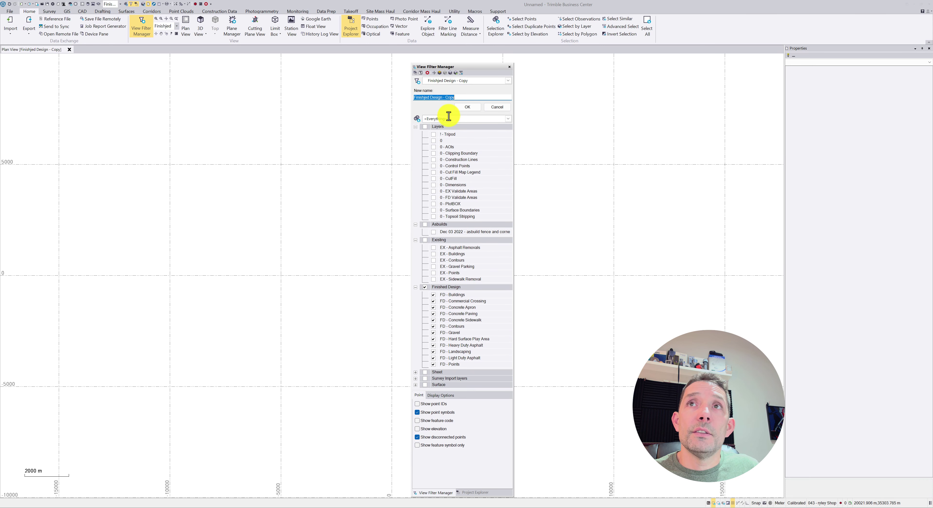
pyautogui.write('Exis')
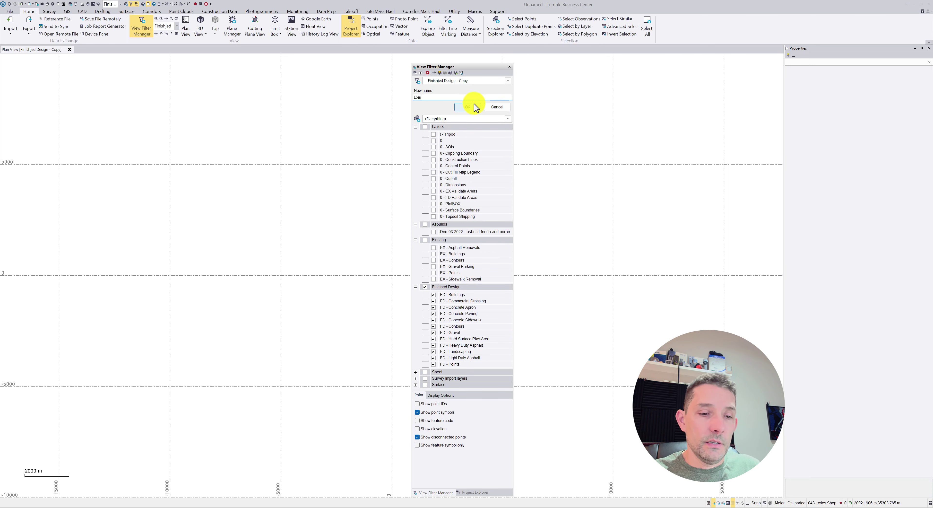
pyautogui.write('ting Conditions')
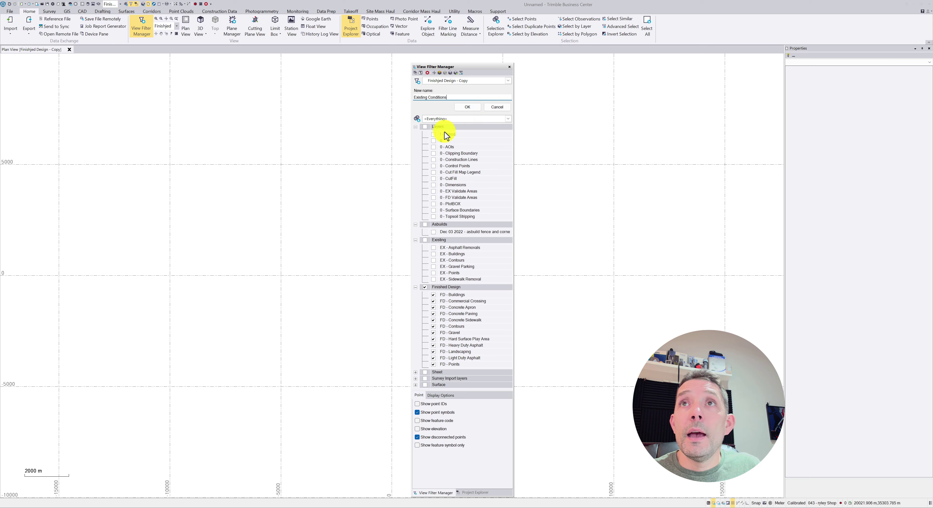
pyautogui.click(472, 107)
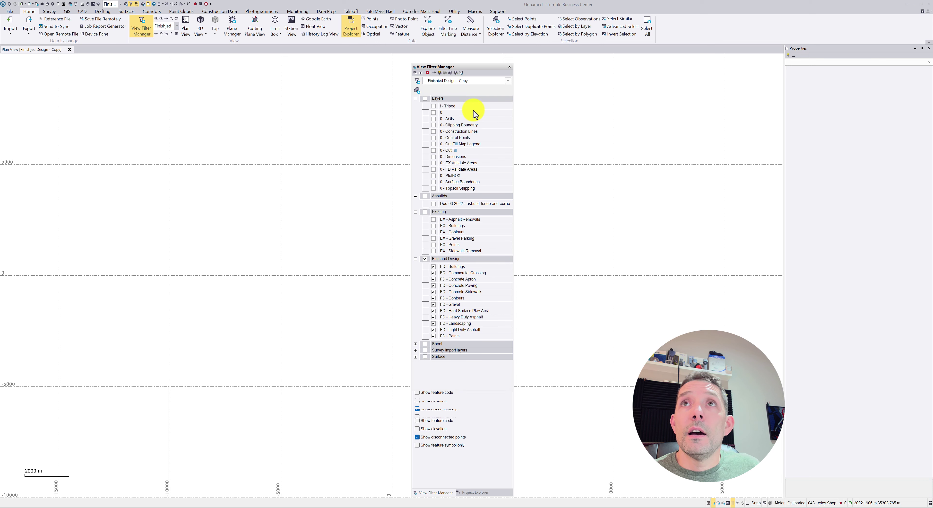
# - Turn on the Existing layer group and turn off the Finished Design group
pyautogui.click(425, 258)
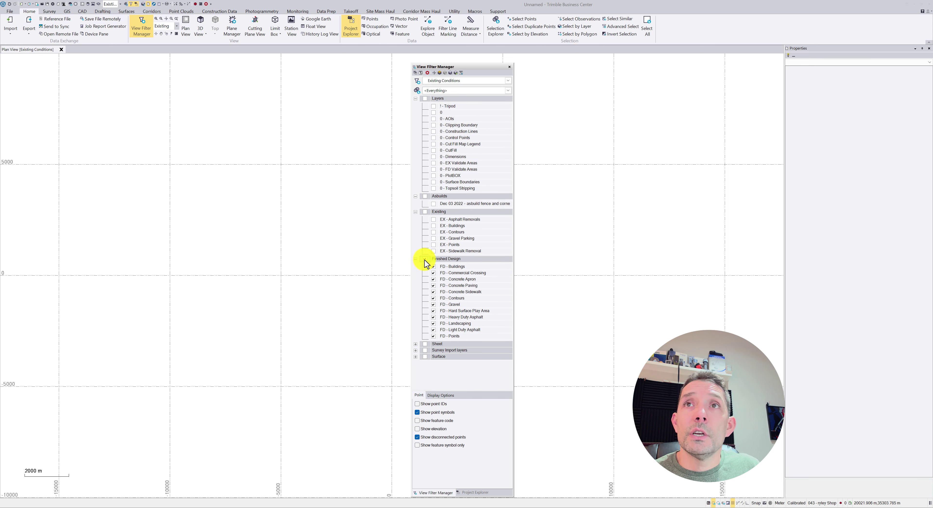
pyautogui.click(425, 212)
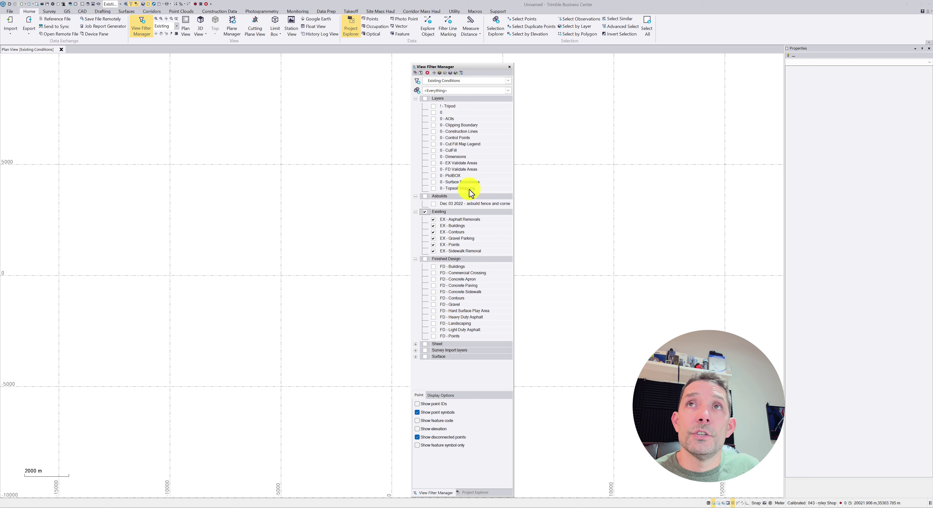
pyautogui.click(507, 80)
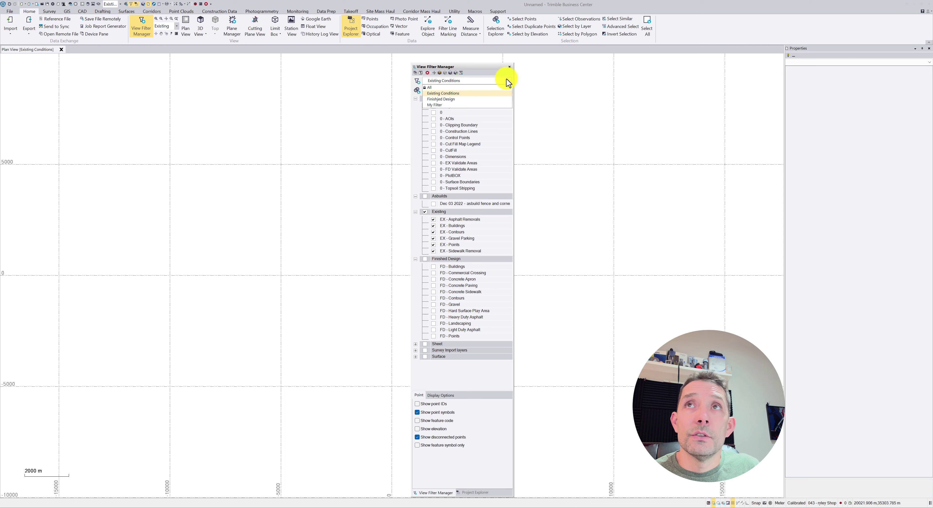
# - Compare the Finished Design, Existing Conditions, All and My Filter views
pyautogui.click(482, 99)
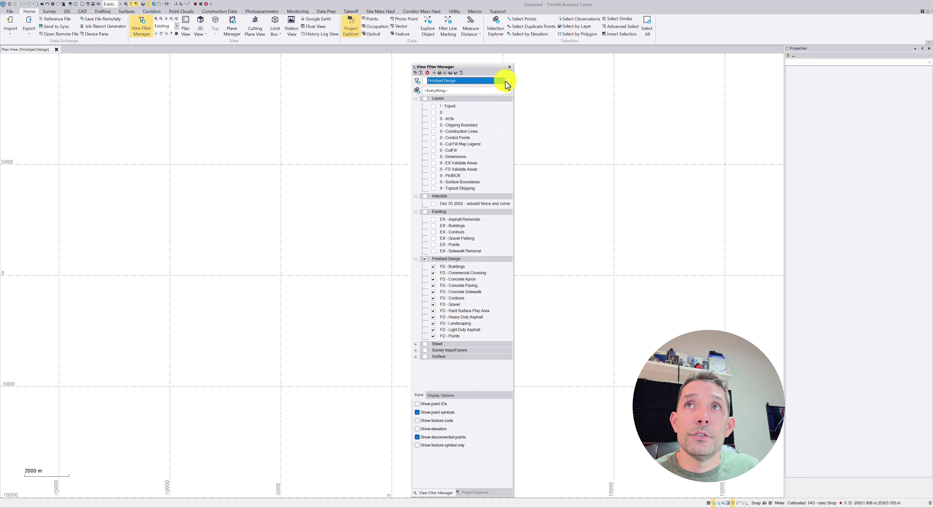
pyautogui.click(506, 80)
pyautogui.click(492, 94)
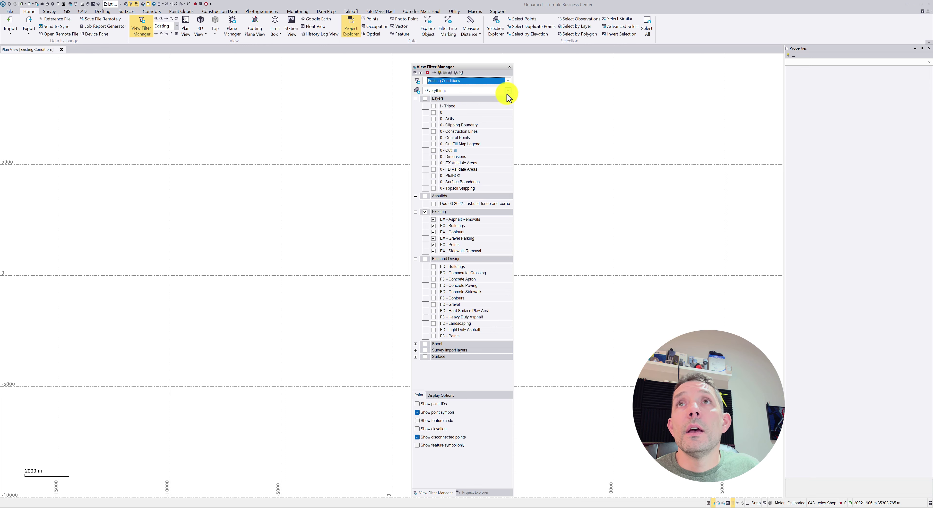
pyautogui.click(507, 80)
pyautogui.click(493, 87)
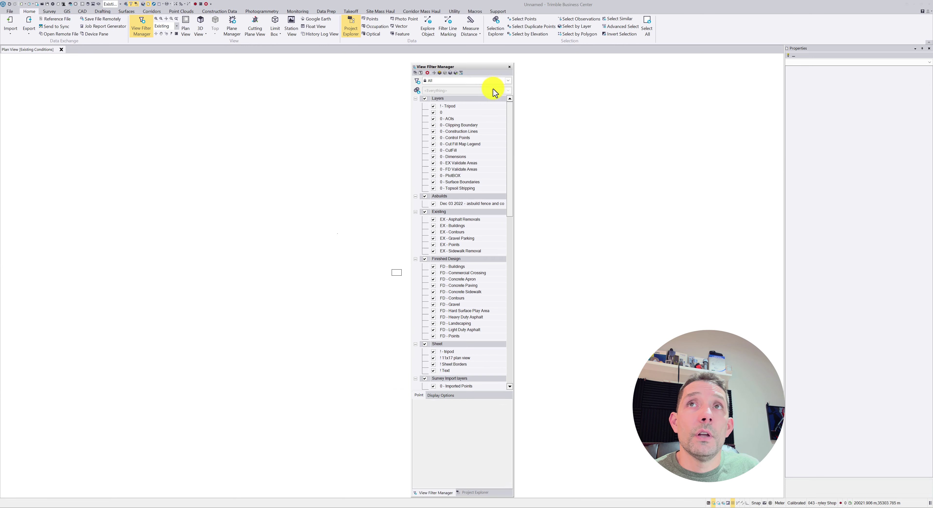
pyautogui.click(507, 80)
pyautogui.click(471, 105)
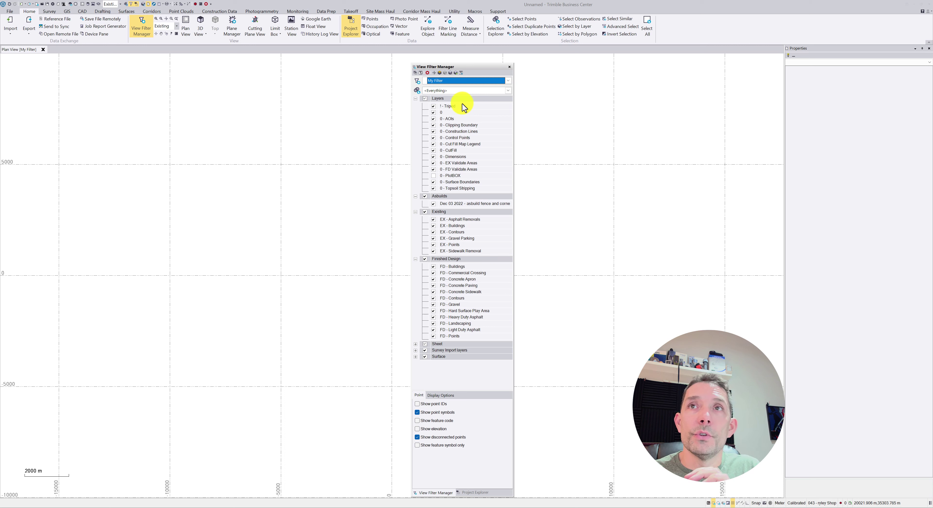
# - In the Finished Design filter, show the Finished design surface
pyautogui.click(507, 80)
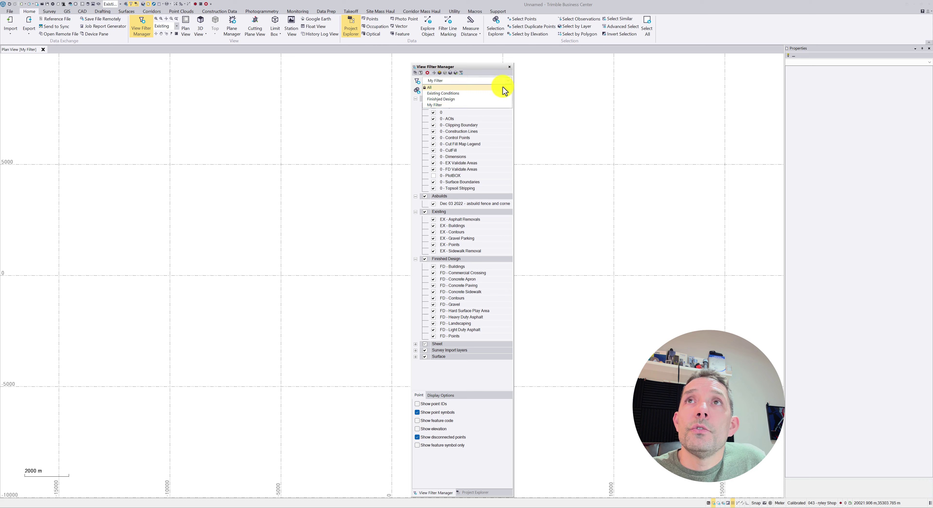
pyautogui.click(486, 100)
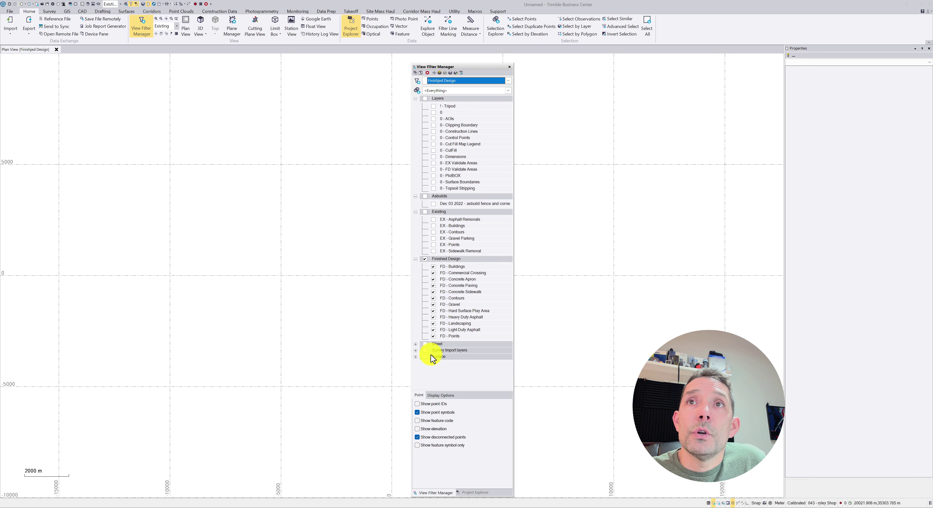
pyautogui.click(416, 356)
pyautogui.click(426, 364)
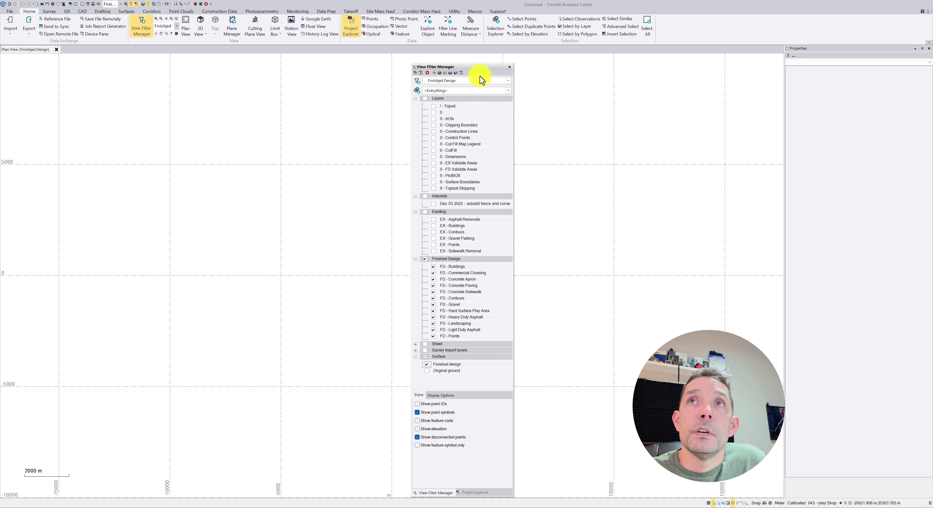
# - In the Existing Conditions filter, show the Original ground surface
pyautogui.click(508, 80)
pyautogui.click(485, 94)
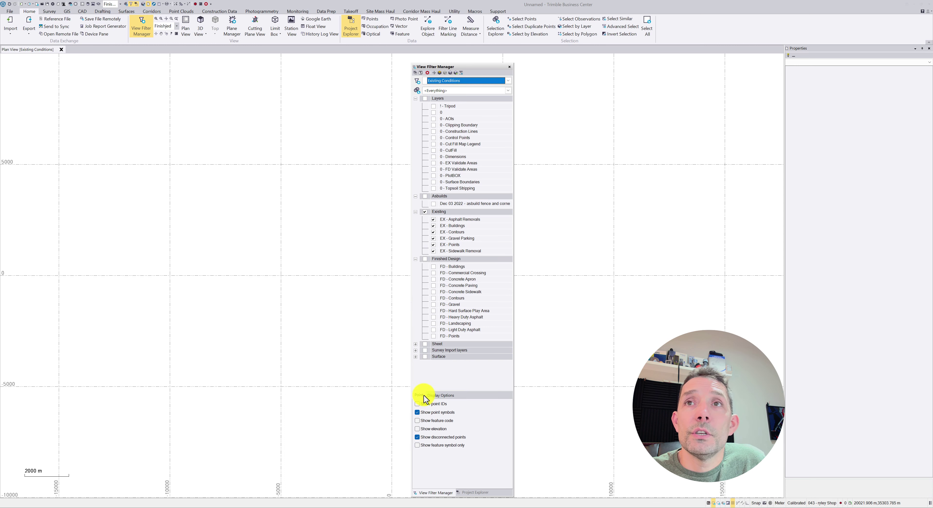
pyautogui.click(416, 355)
pyautogui.click(415, 356)
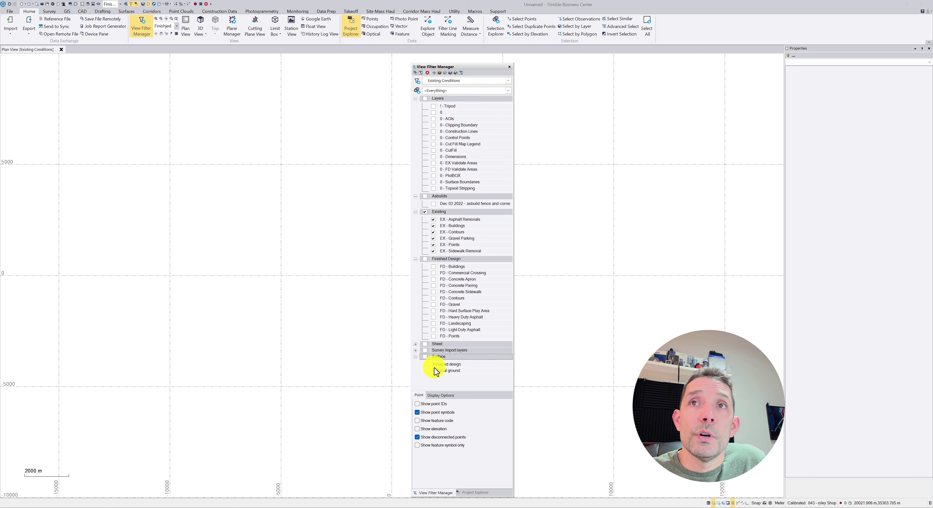
pyautogui.click(427, 370)
pyautogui.click(508, 80)
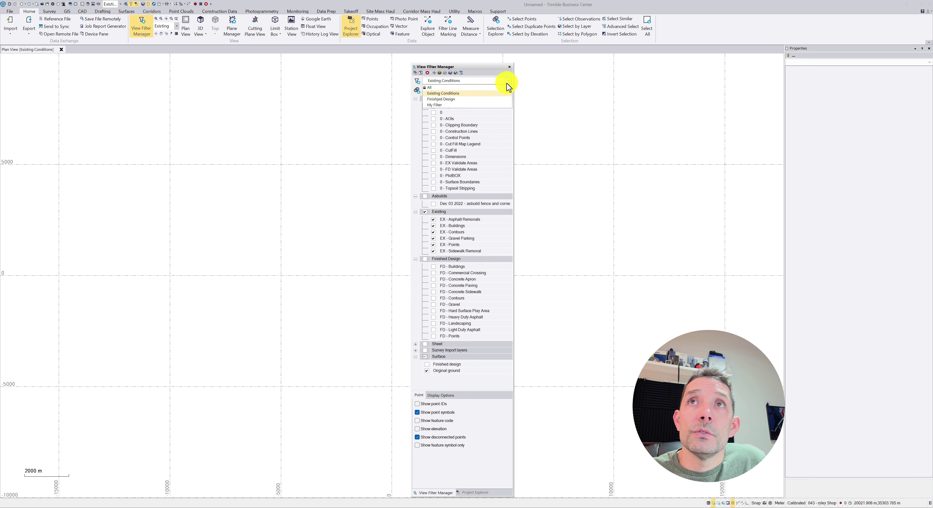
# - Make Finished Design the active view filter, showing FD layers and the Finished design surface
pyautogui.click(495, 99)
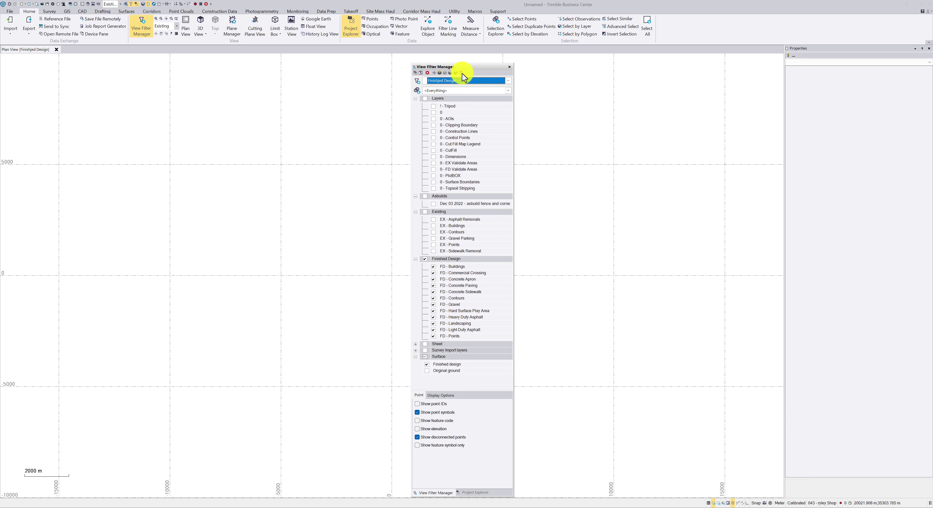
pyautogui.click(462, 73)
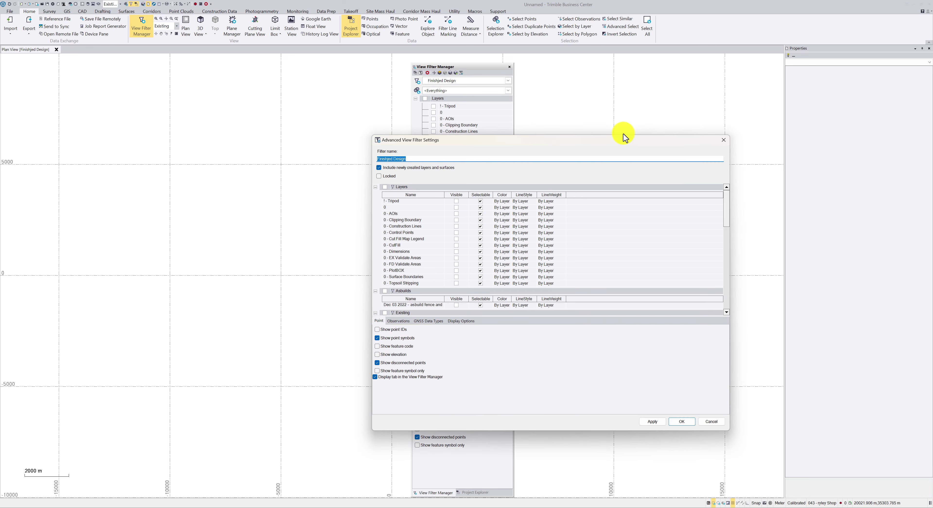
pyautogui.moveTo(624, 137); pyautogui.dragTo(524, 74)
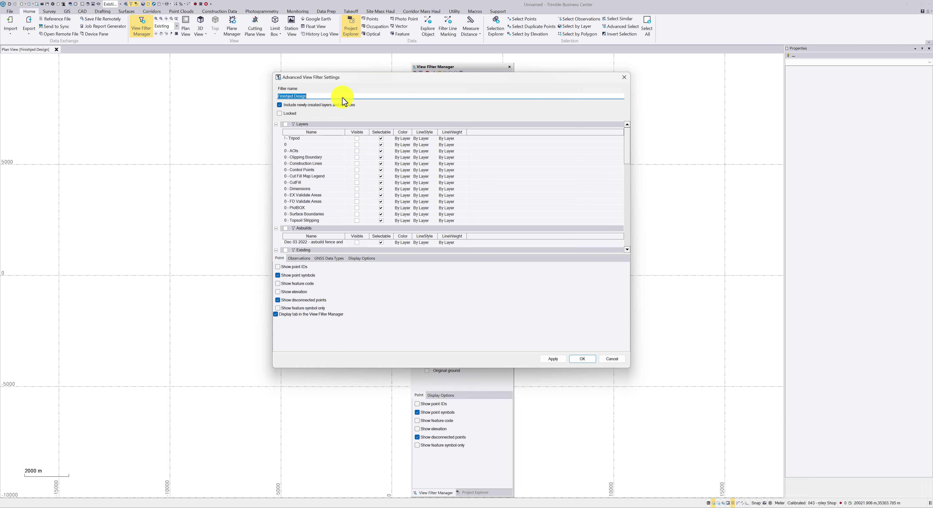
pyautogui.click(624, 78)
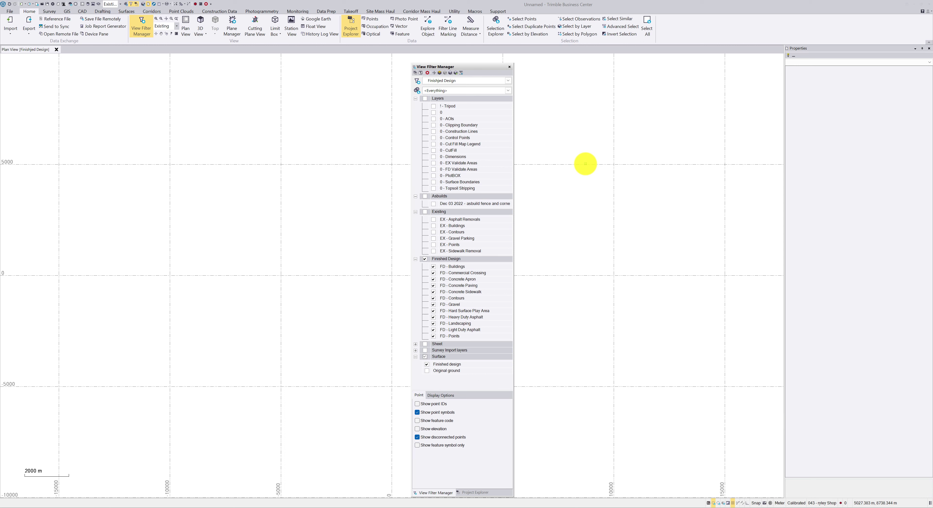